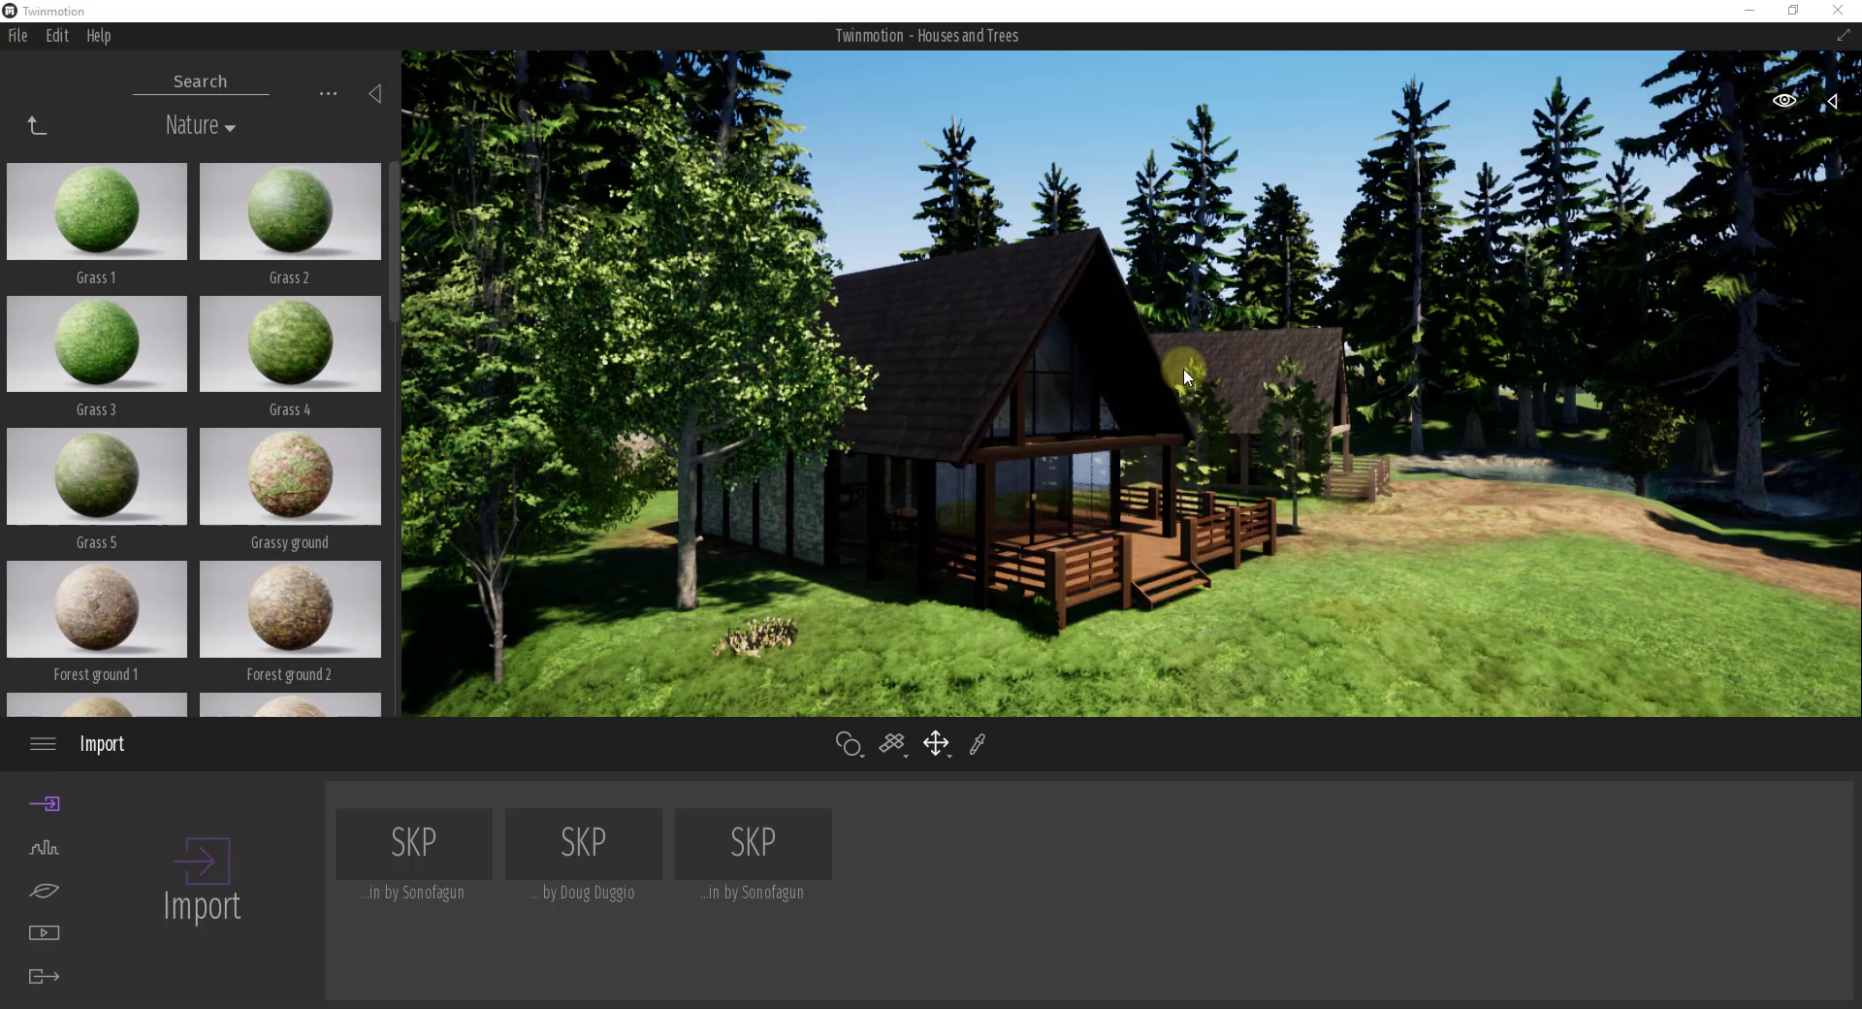
# Select the open grass landscape beside the forest and set the Sculpt tool to dig with a 112 ft diameter.
pyautogui.moveTo(1183, 395); pyautogui.dragTo(1668, 395, button='right')
pyautogui.moveTo(1186, 392); pyautogui.dragTo(1239, 375)
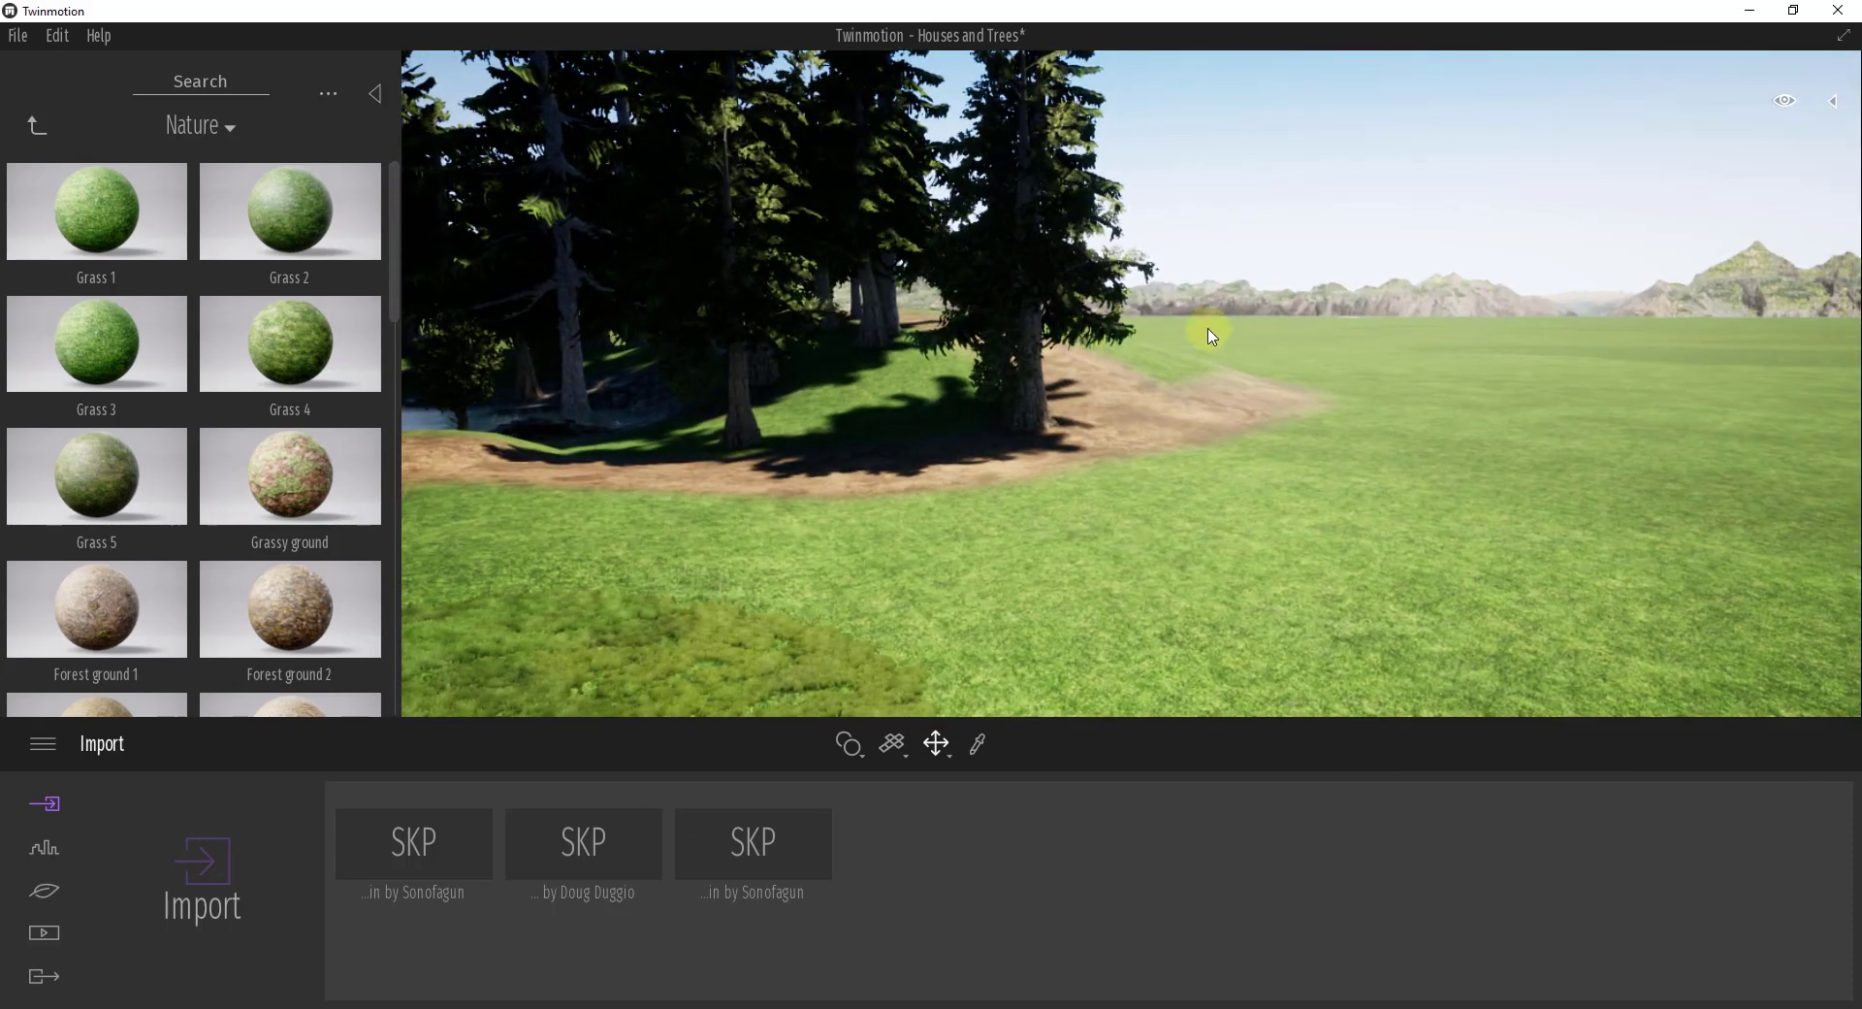
pyautogui.moveTo(1422, 438); pyautogui.dragTo(1406, 436)
pyautogui.click(1358, 444)
pyautogui.click(858, 859)
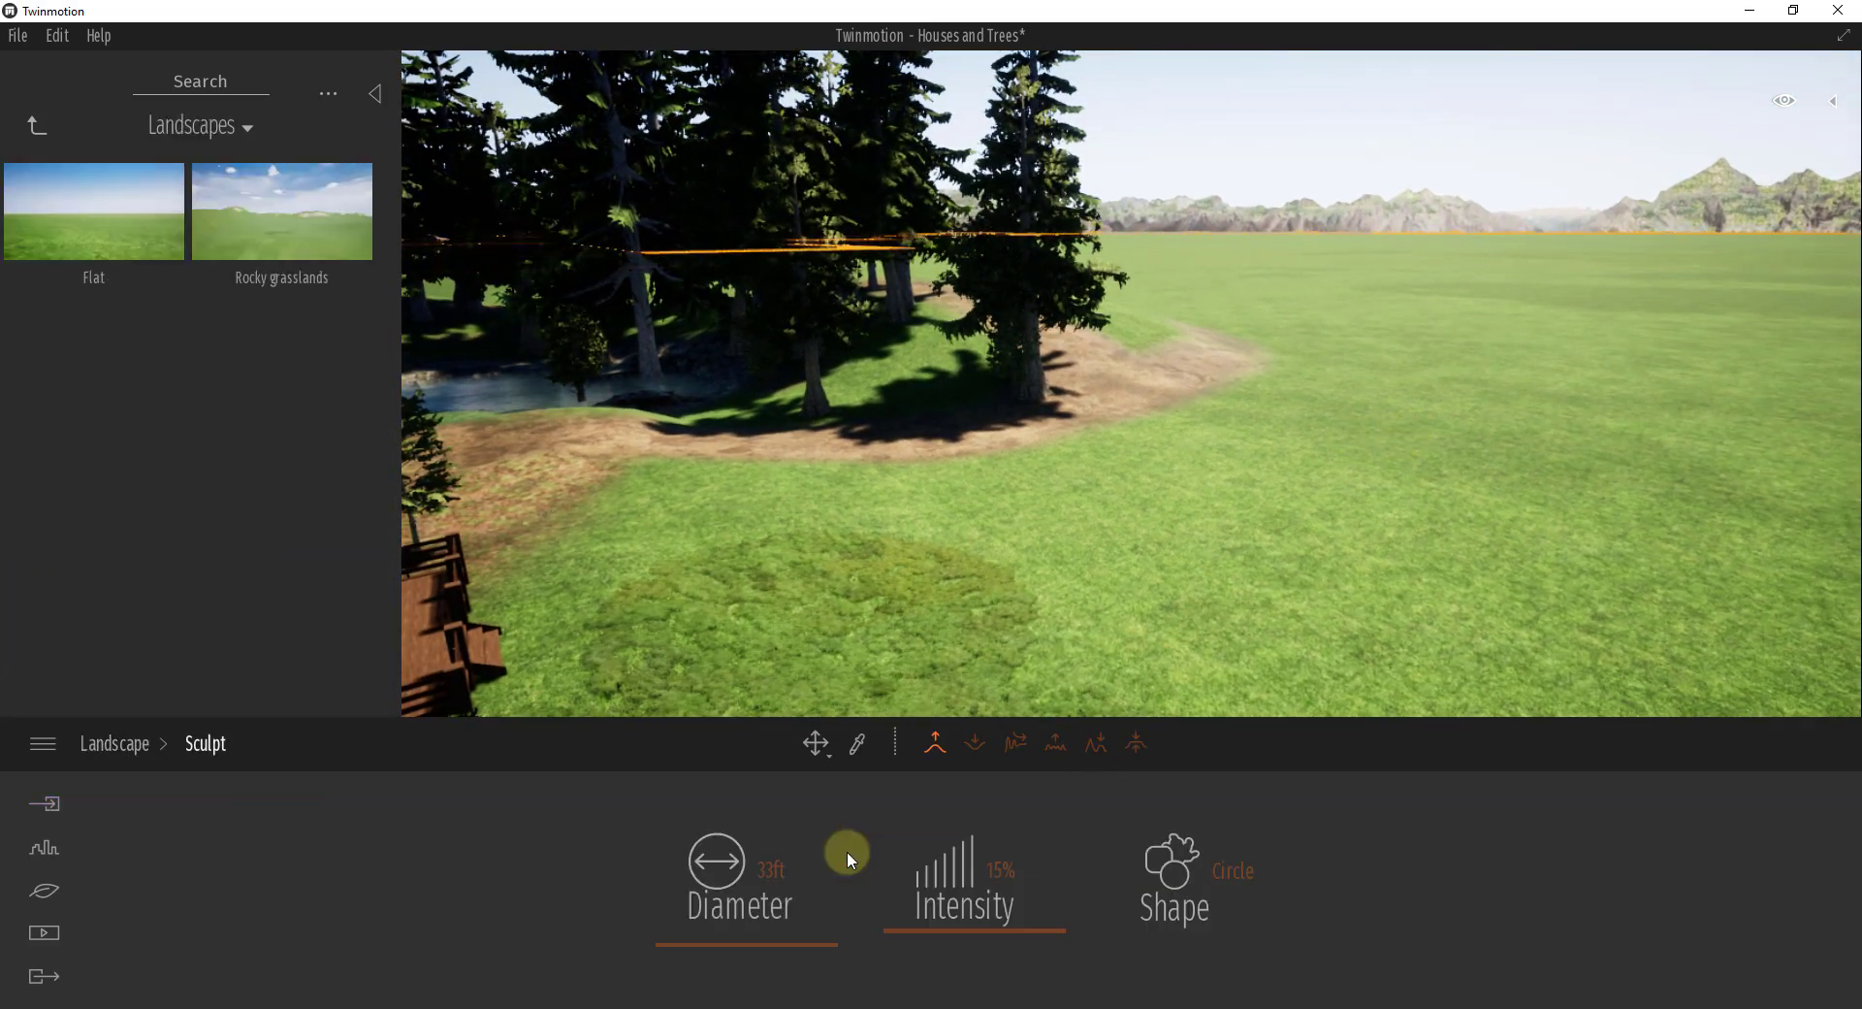
pyautogui.moveTo(802, 940); pyautogui.dragTo(806, 922)
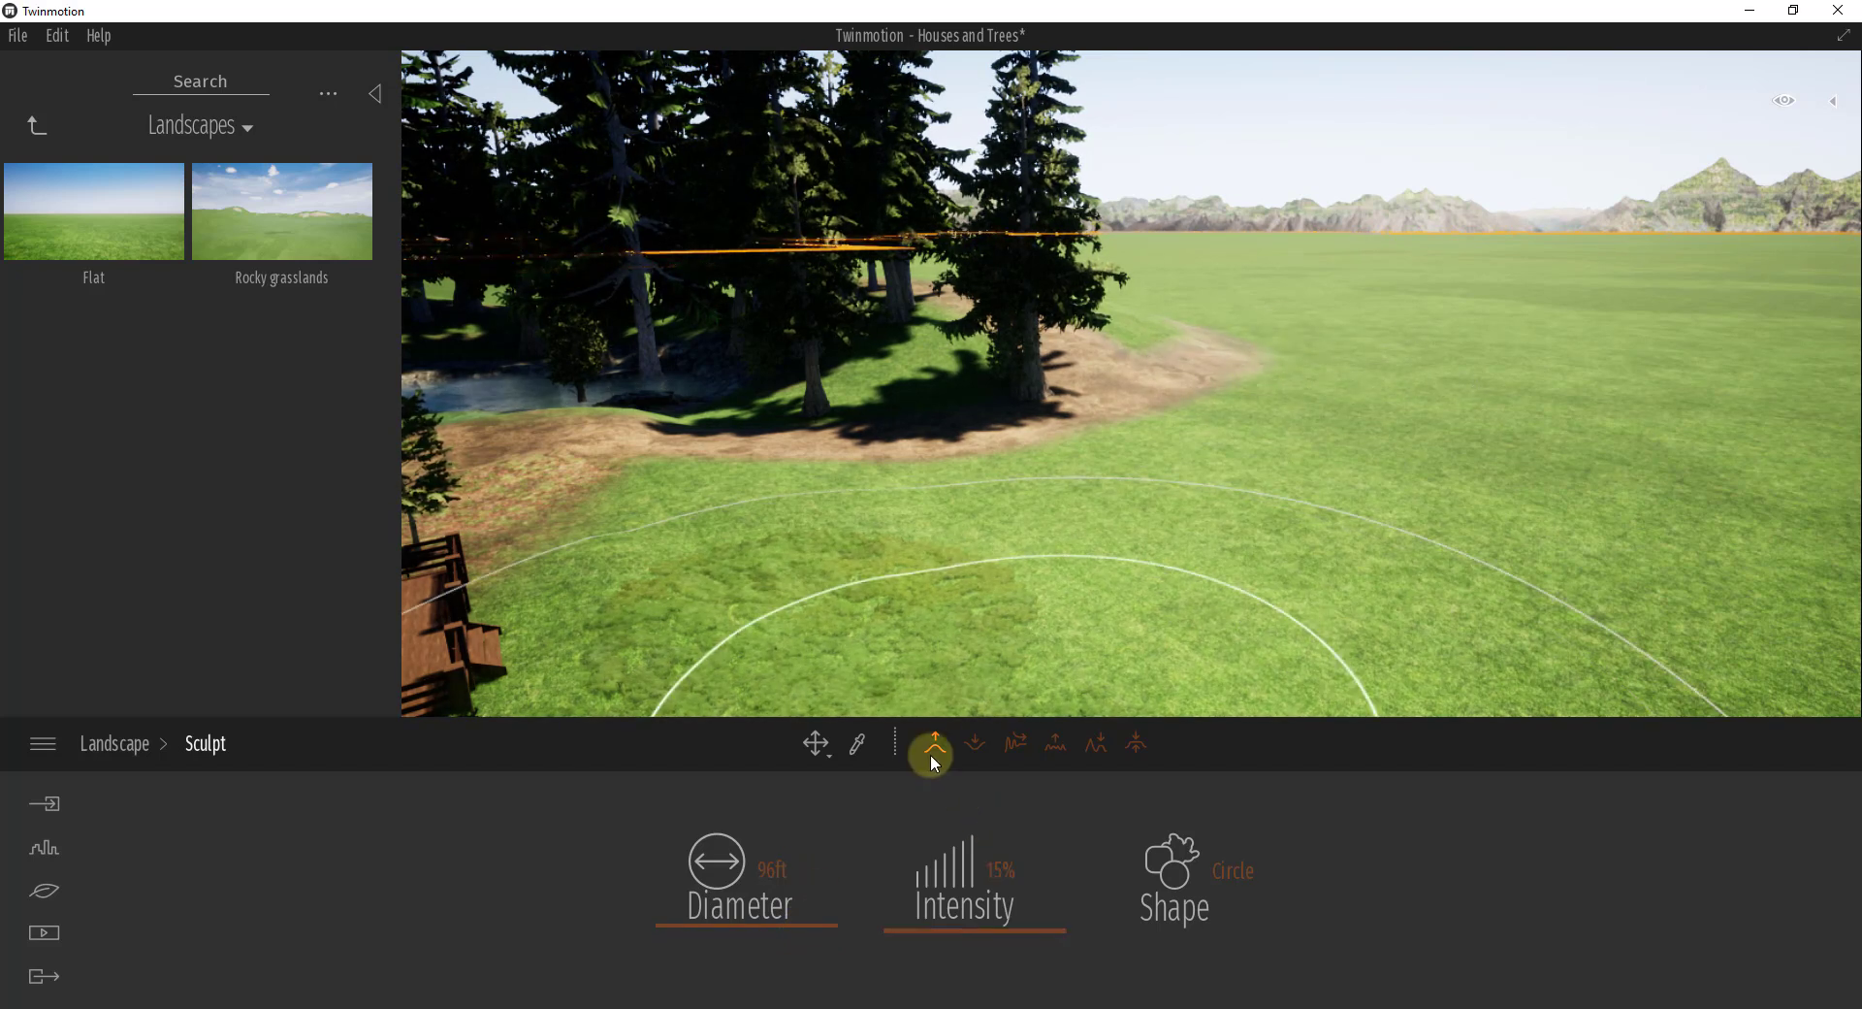
pyautogui.click(974, 741)
pyautogui.moveTo(781, 917); pyautogui.dragTo(777, 924)
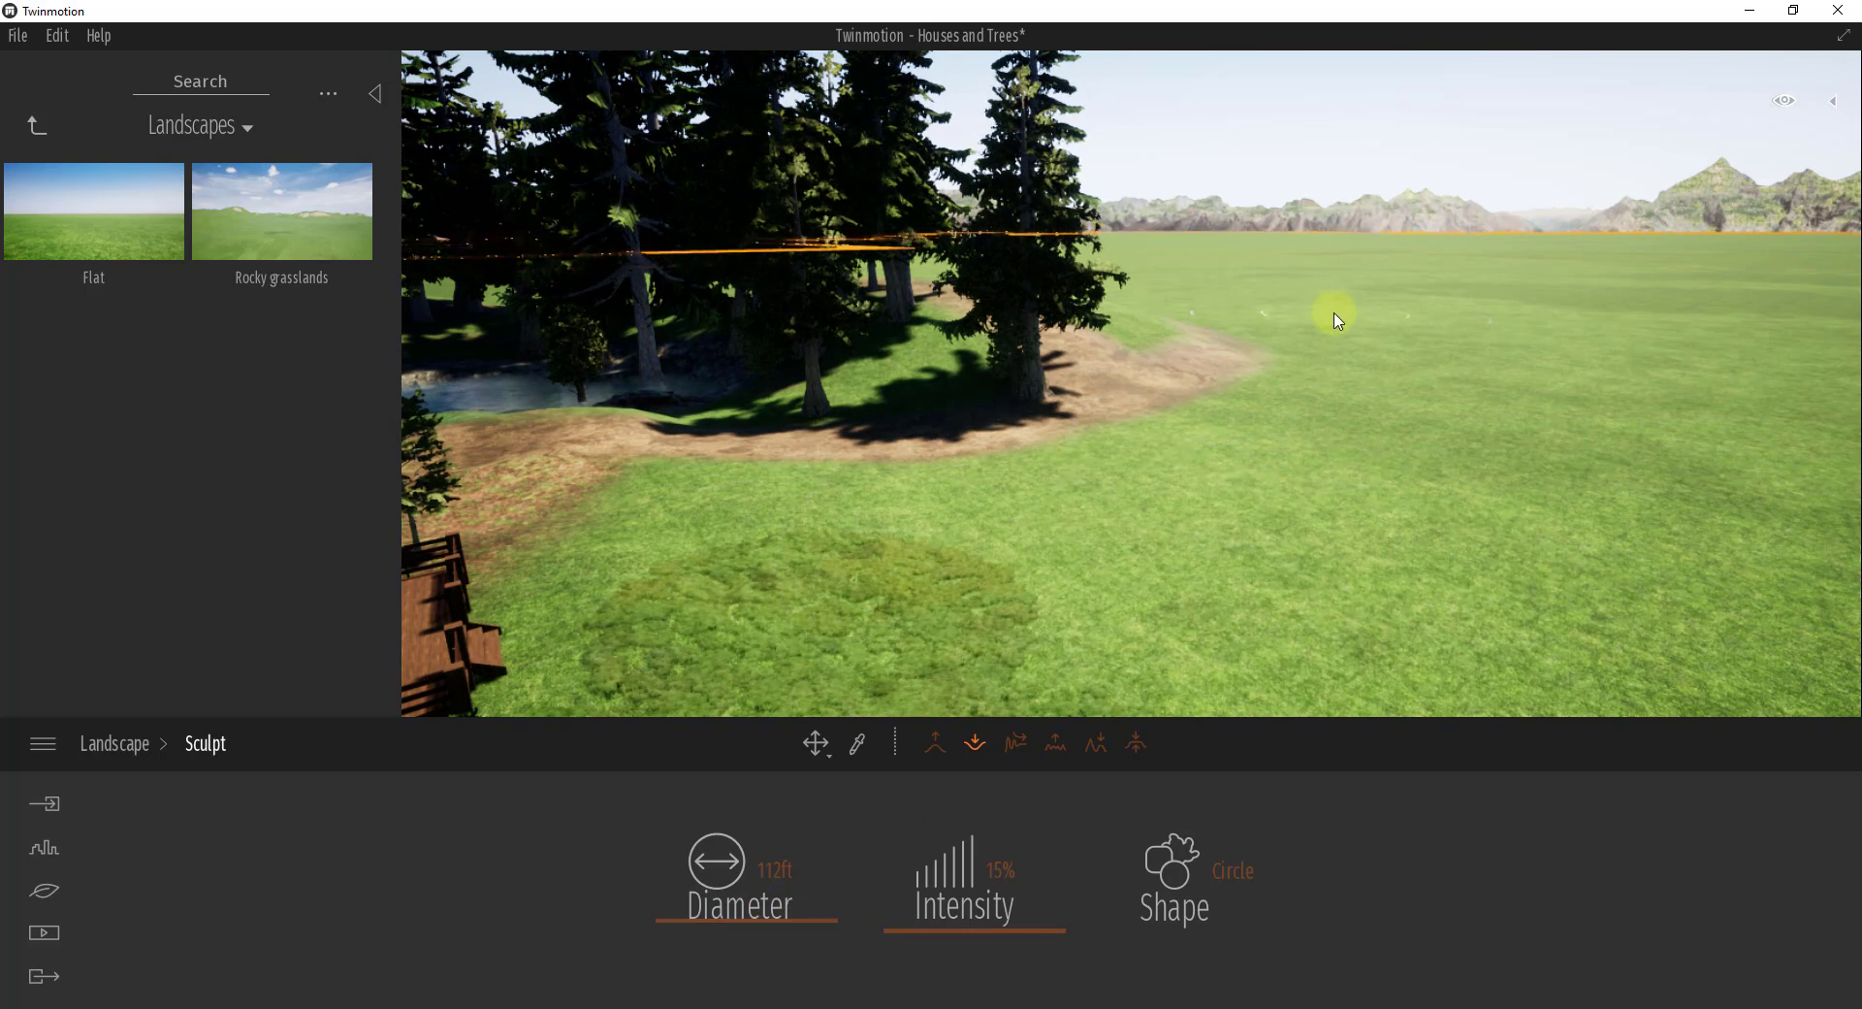
# Try to dig a winding river channel from the far forest edge toward the foreground.
pyautogui.moveTo(1196, 306)
pyautogui.mouseDown()
pyautogui.moveTo(1309, 366)
pyautogui.moveTo(1322, 489)
pyautogui.moveTo(1417, 701)
pyautogui.moveTo(1439, 691)
pyautogui.mouseUp()
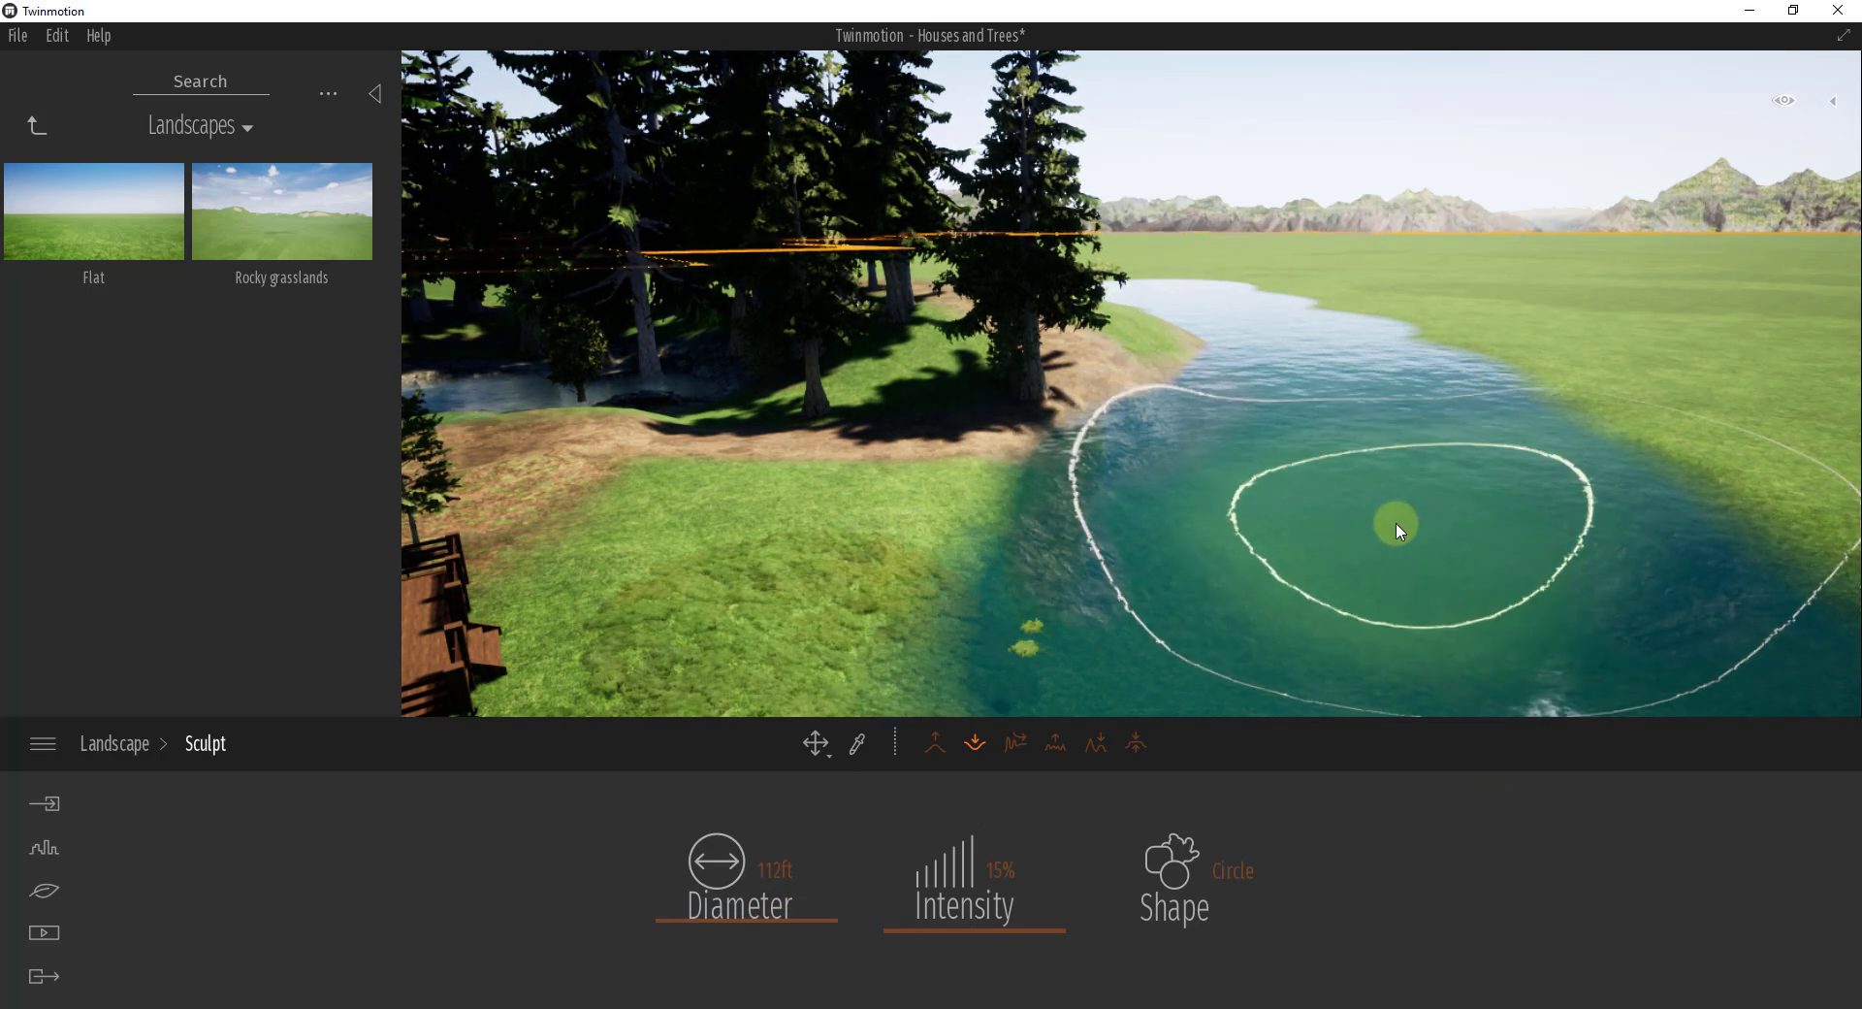
pyautogui.press('s')
pyautogui.moveTo(1395, 522); pyautogui.dragTo(1393, 514, button='right')
pyautogui.press('s')
pyautogui.hotkey('ctrl', 'z')
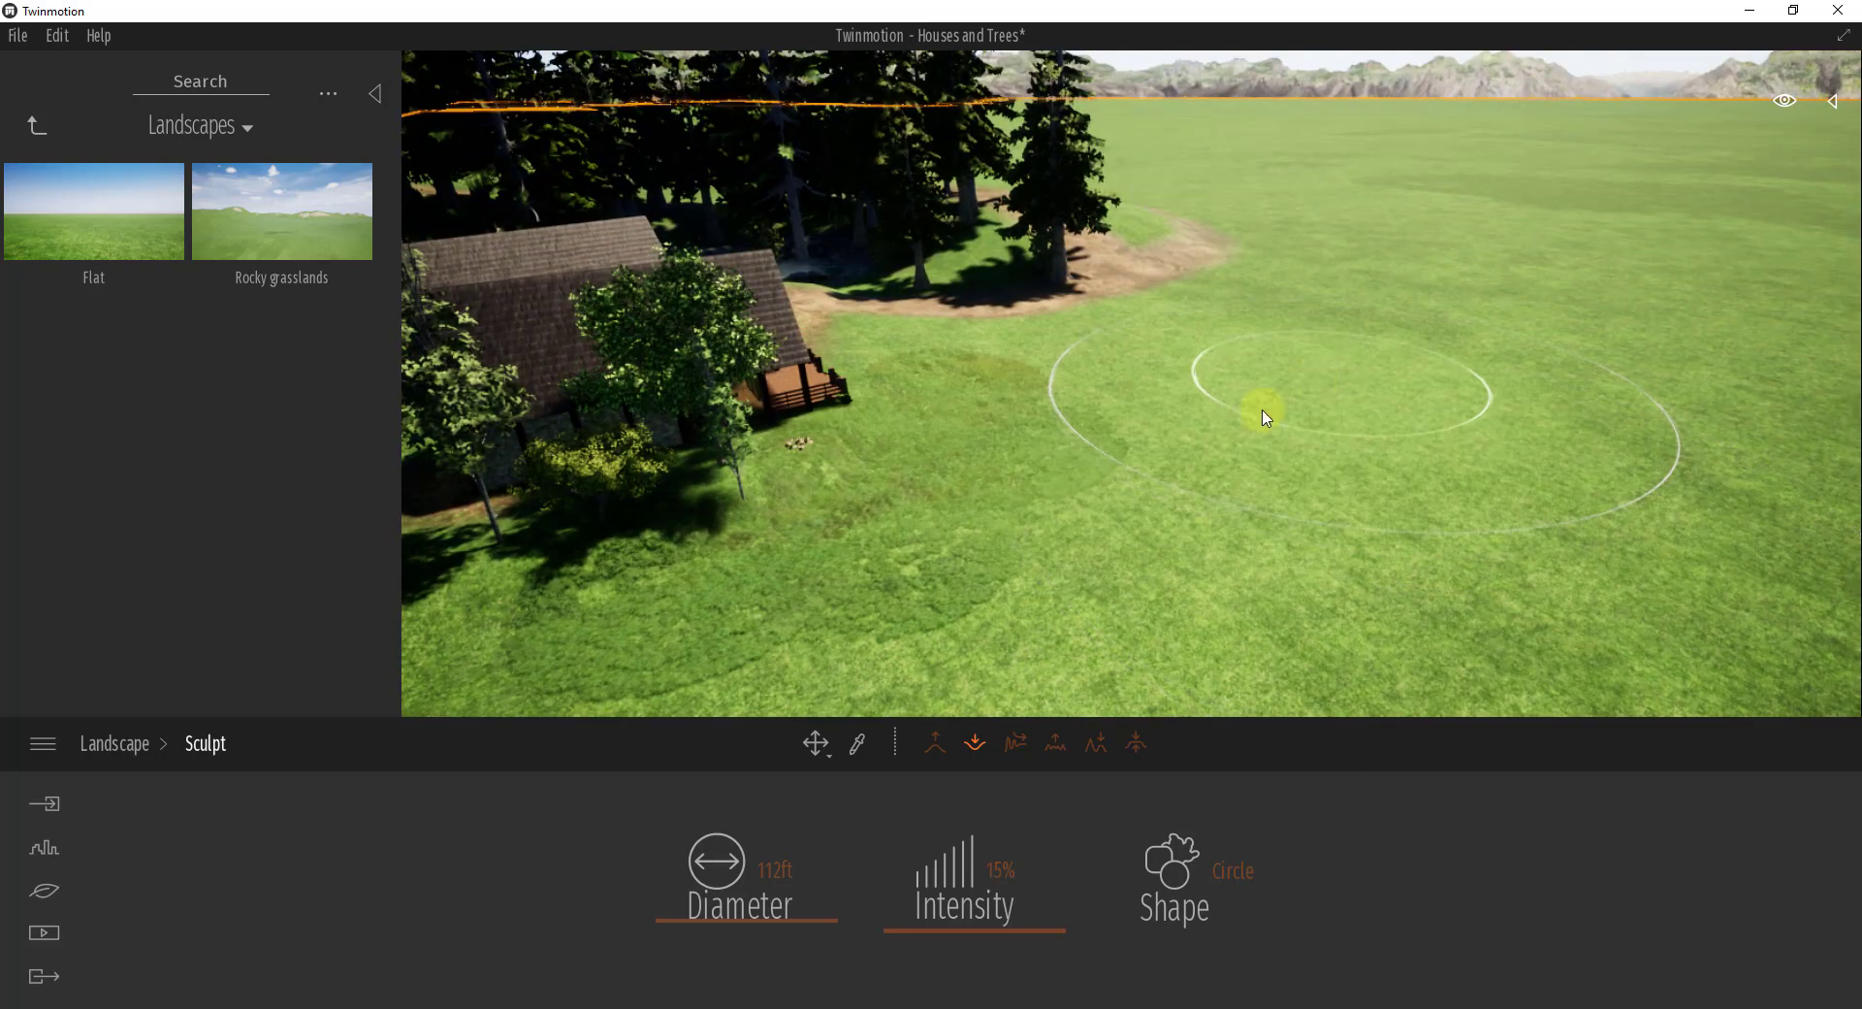
# Dig a winding river channel past the forest edge and house with the 112 ft sculpting brush, and finish sculpting.
pyautogui.moveTo(1246, 203)
pyautogui.mouseDown()
pyautogui.moveTo(1322, 262)
pyautogui.moveTo(1435, 470)
pyautogui.moveTo(1479, 636)
pyautogui.moveTo(1480, 590)
pyautogui.moveTo(1510, 590)
pyautogui.mouseUp()
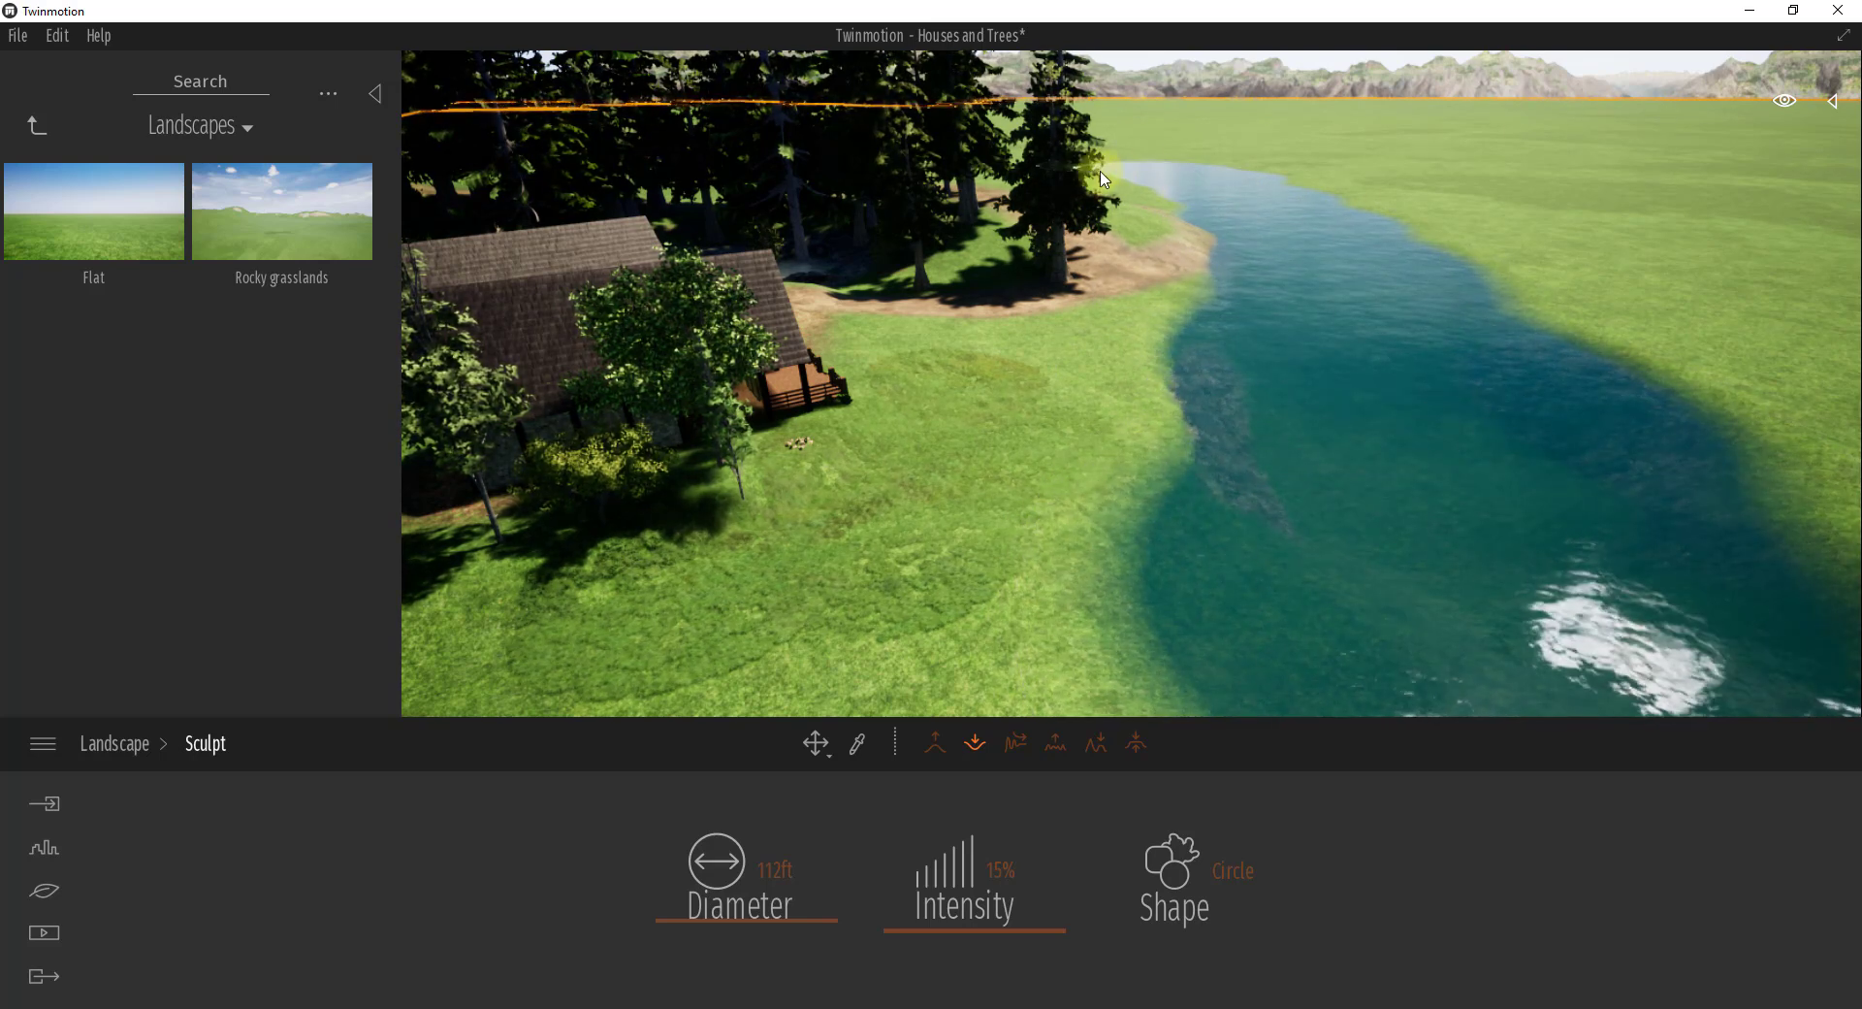
pyautogui.moveTo(1384, 349); pyautogui.dragTo(1389, 344, button='right')
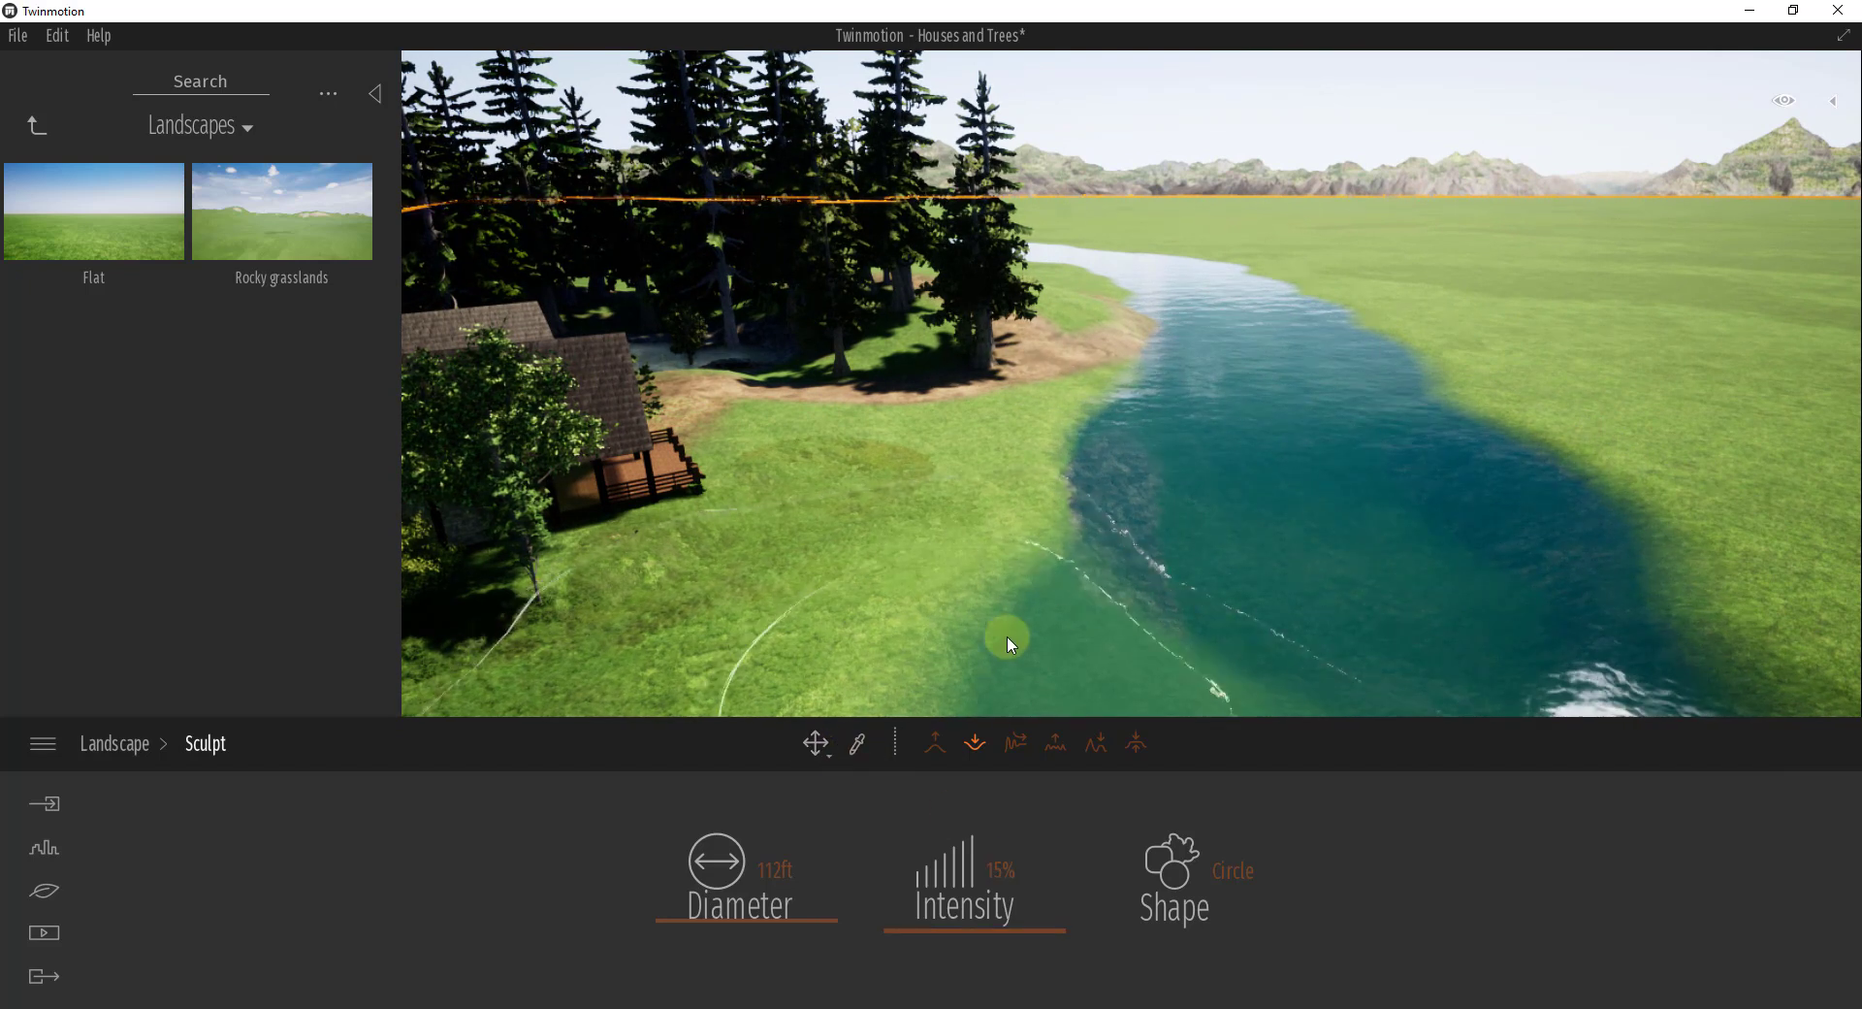
pyautogui.press('Escape')
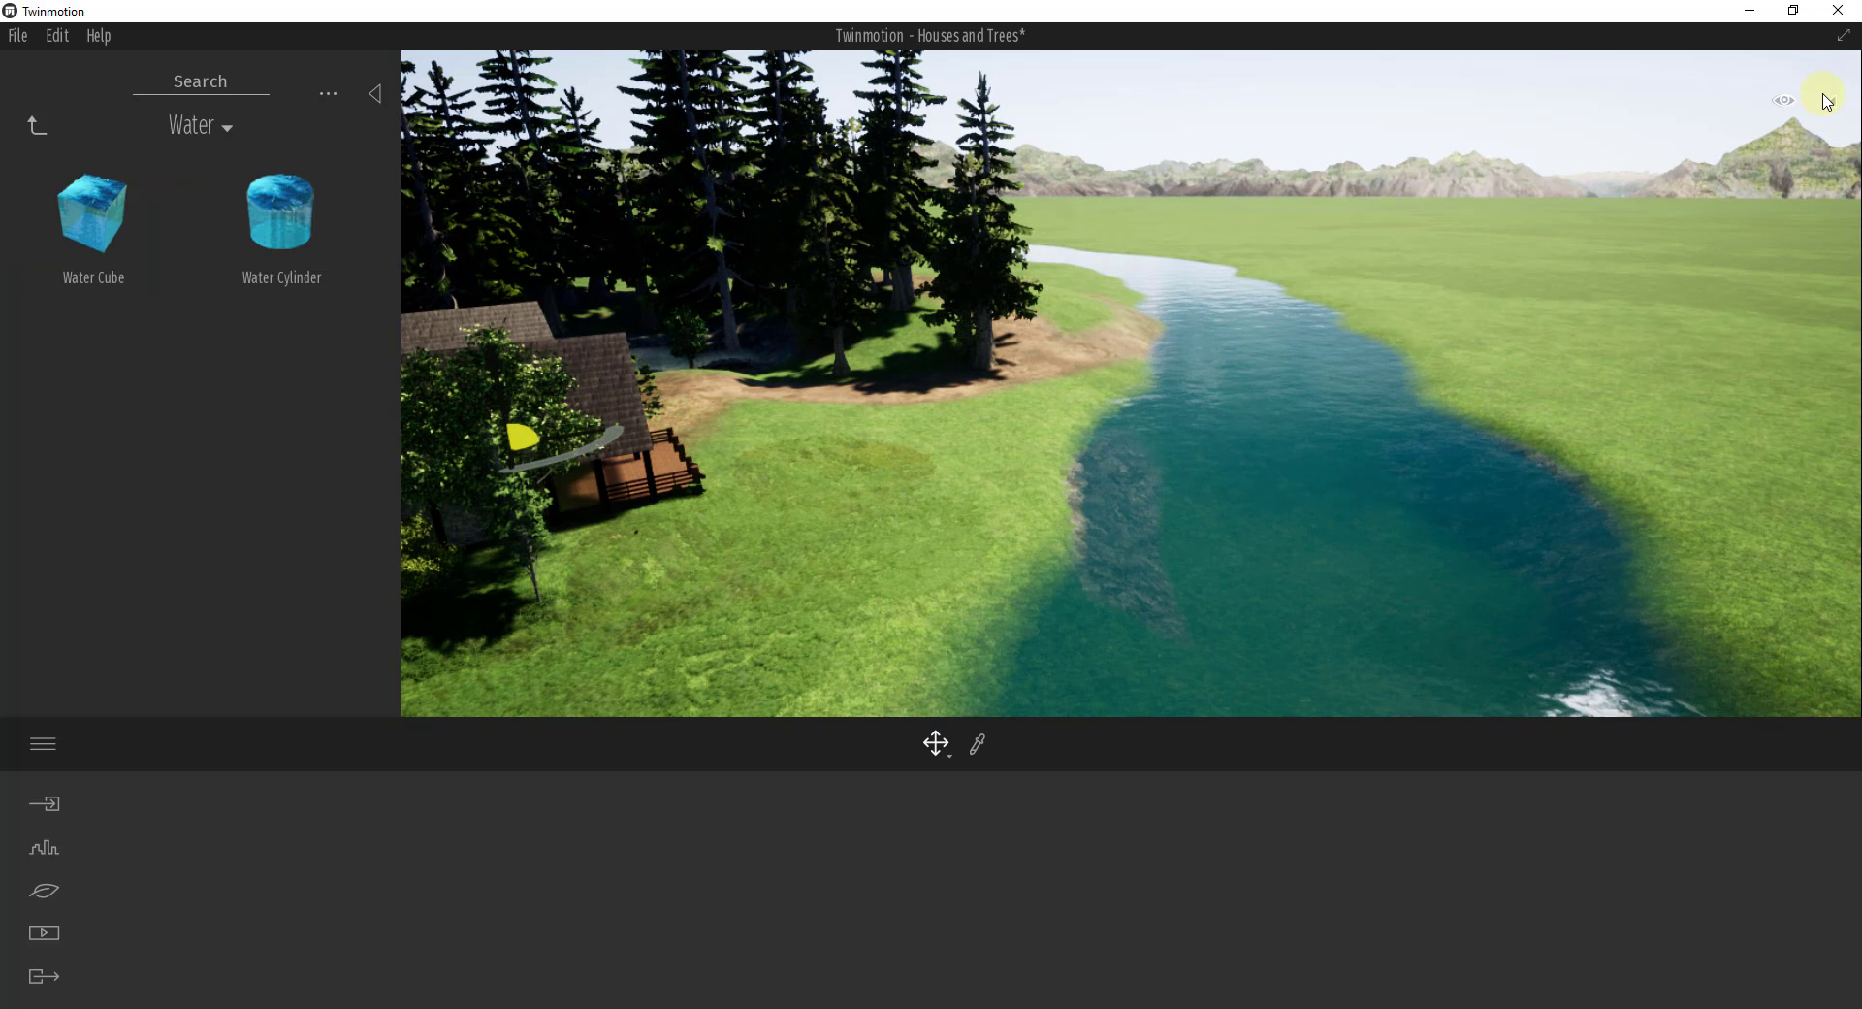
# Show the scene's object list and look through the library's Primitives shapes under Furnitures.
pyautogui.click(1833, 105)
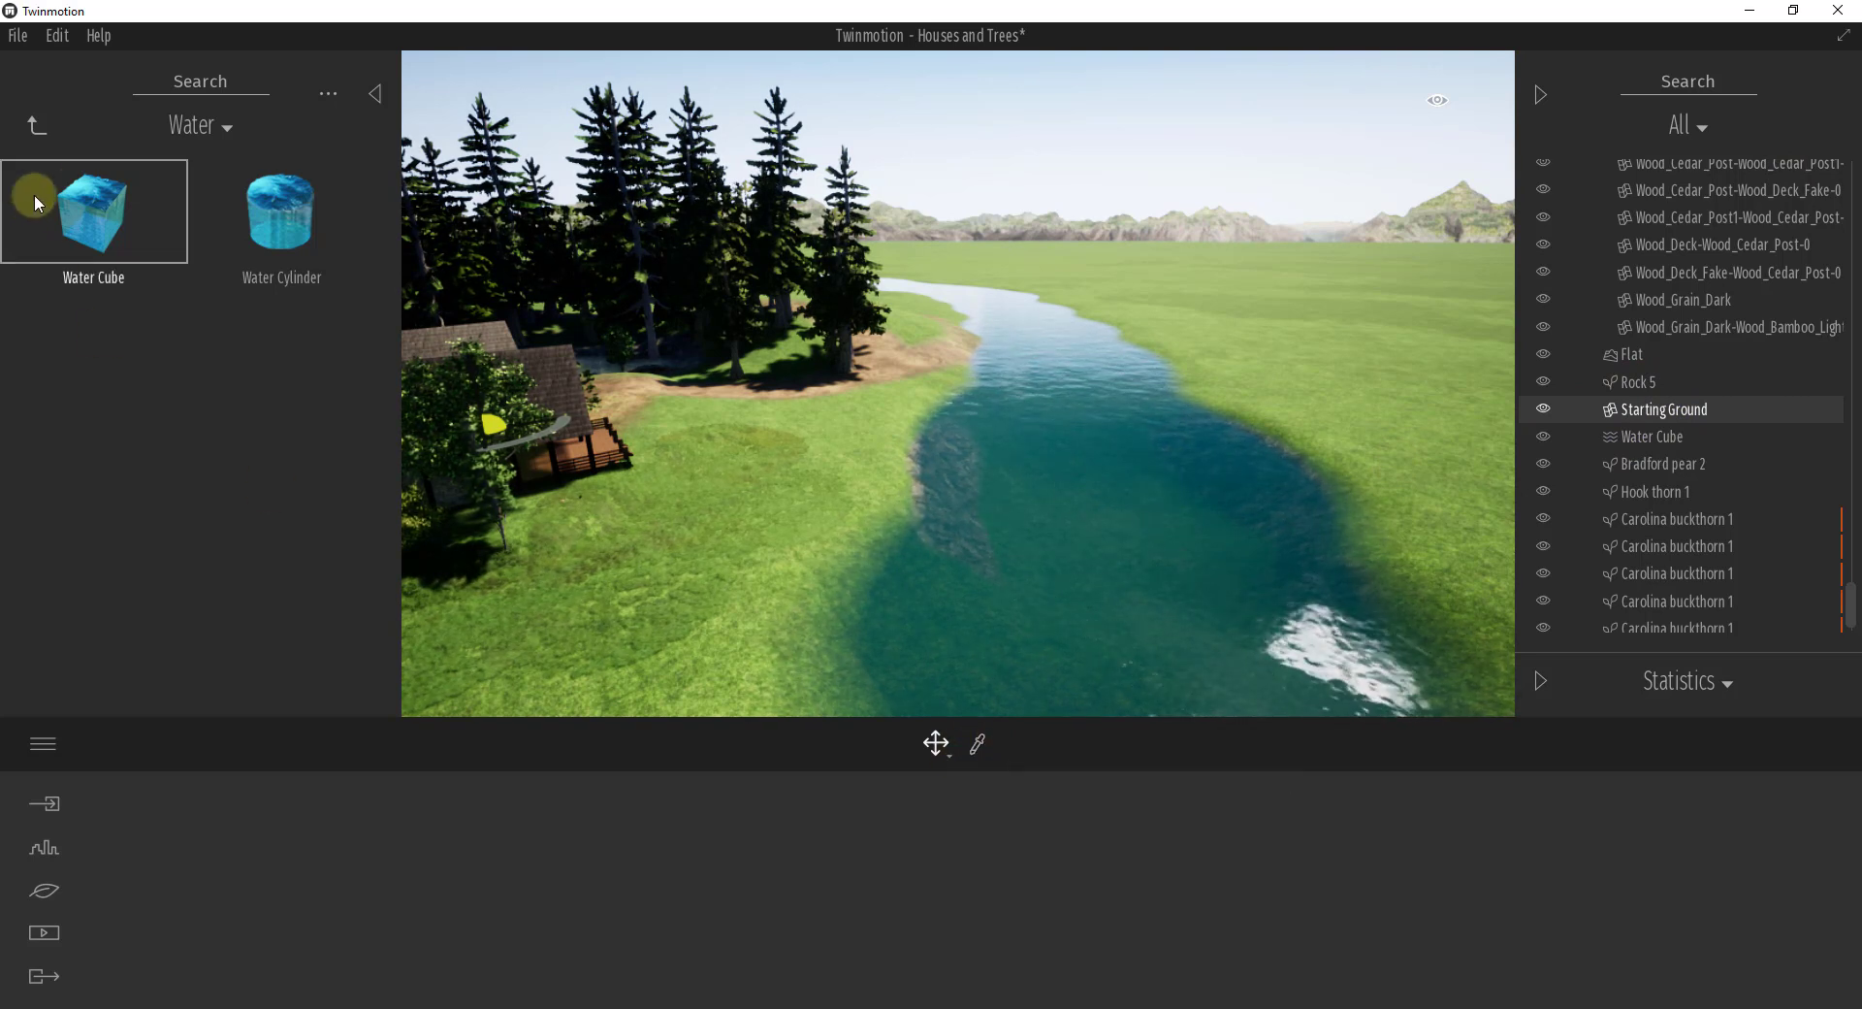
pyautogui.click(209, 128)
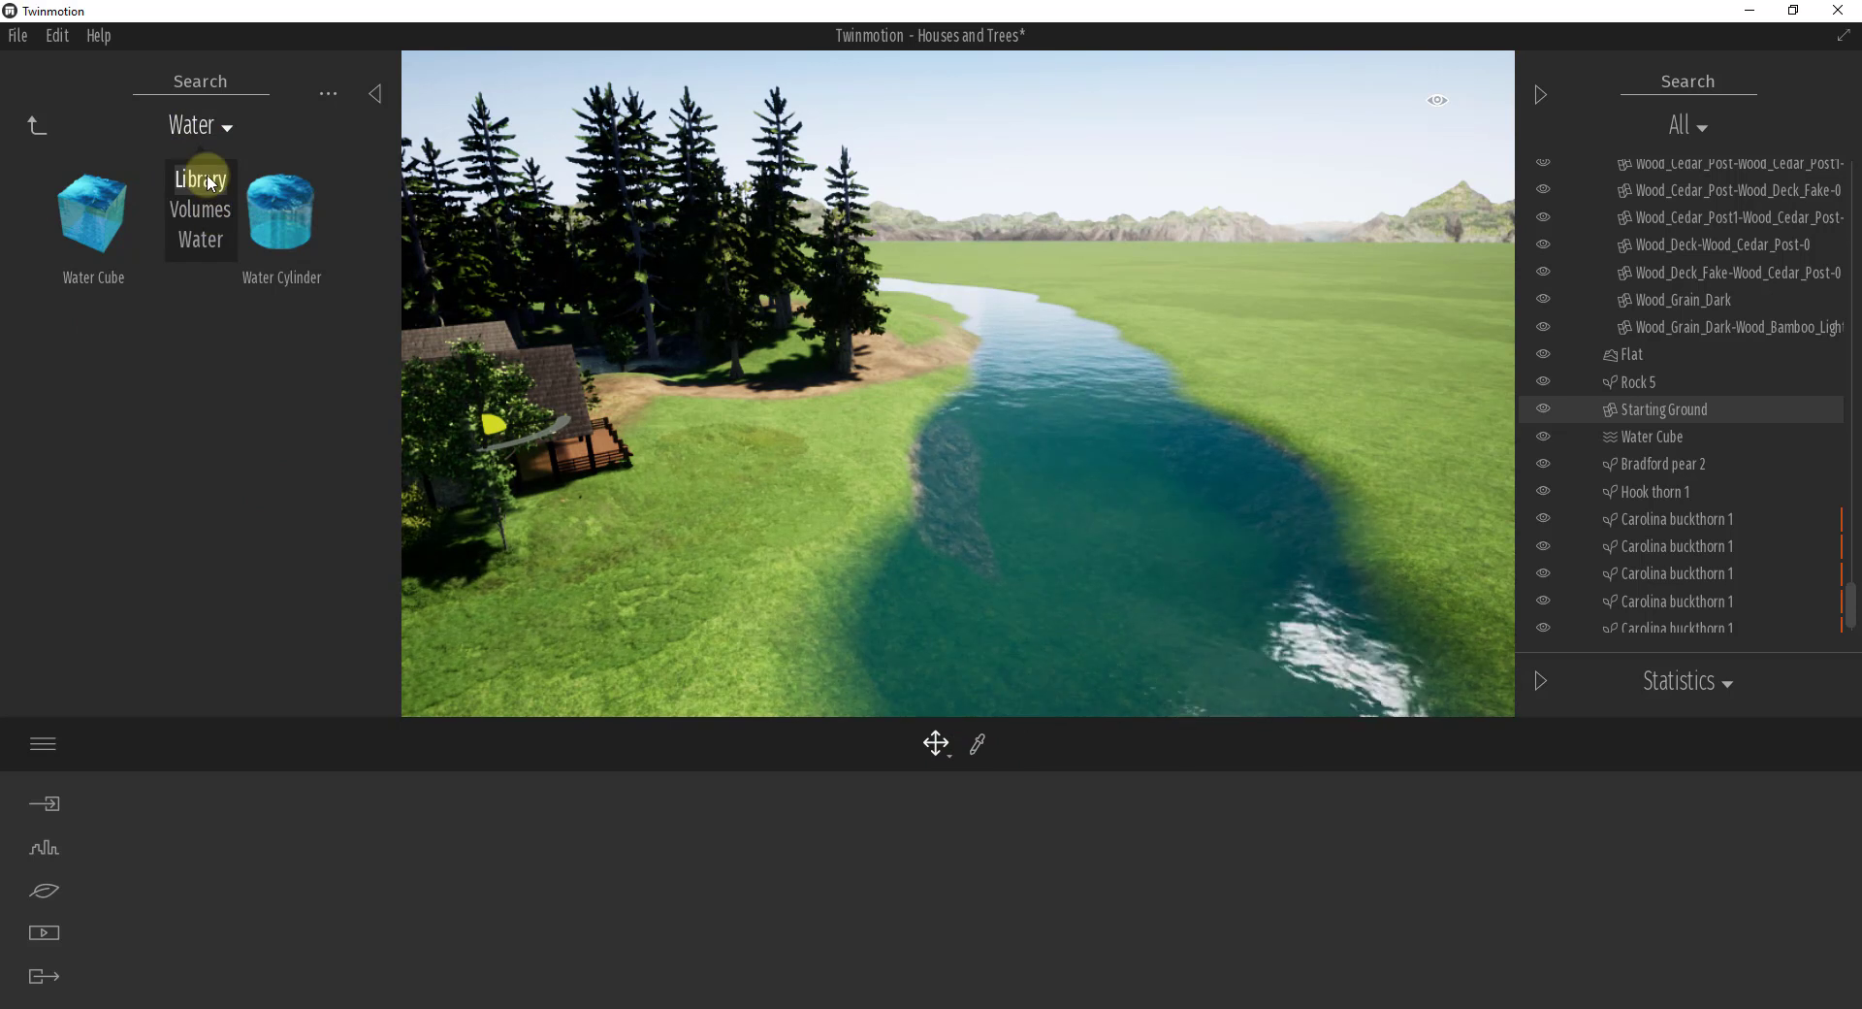
pyautogui.click(203, 180)
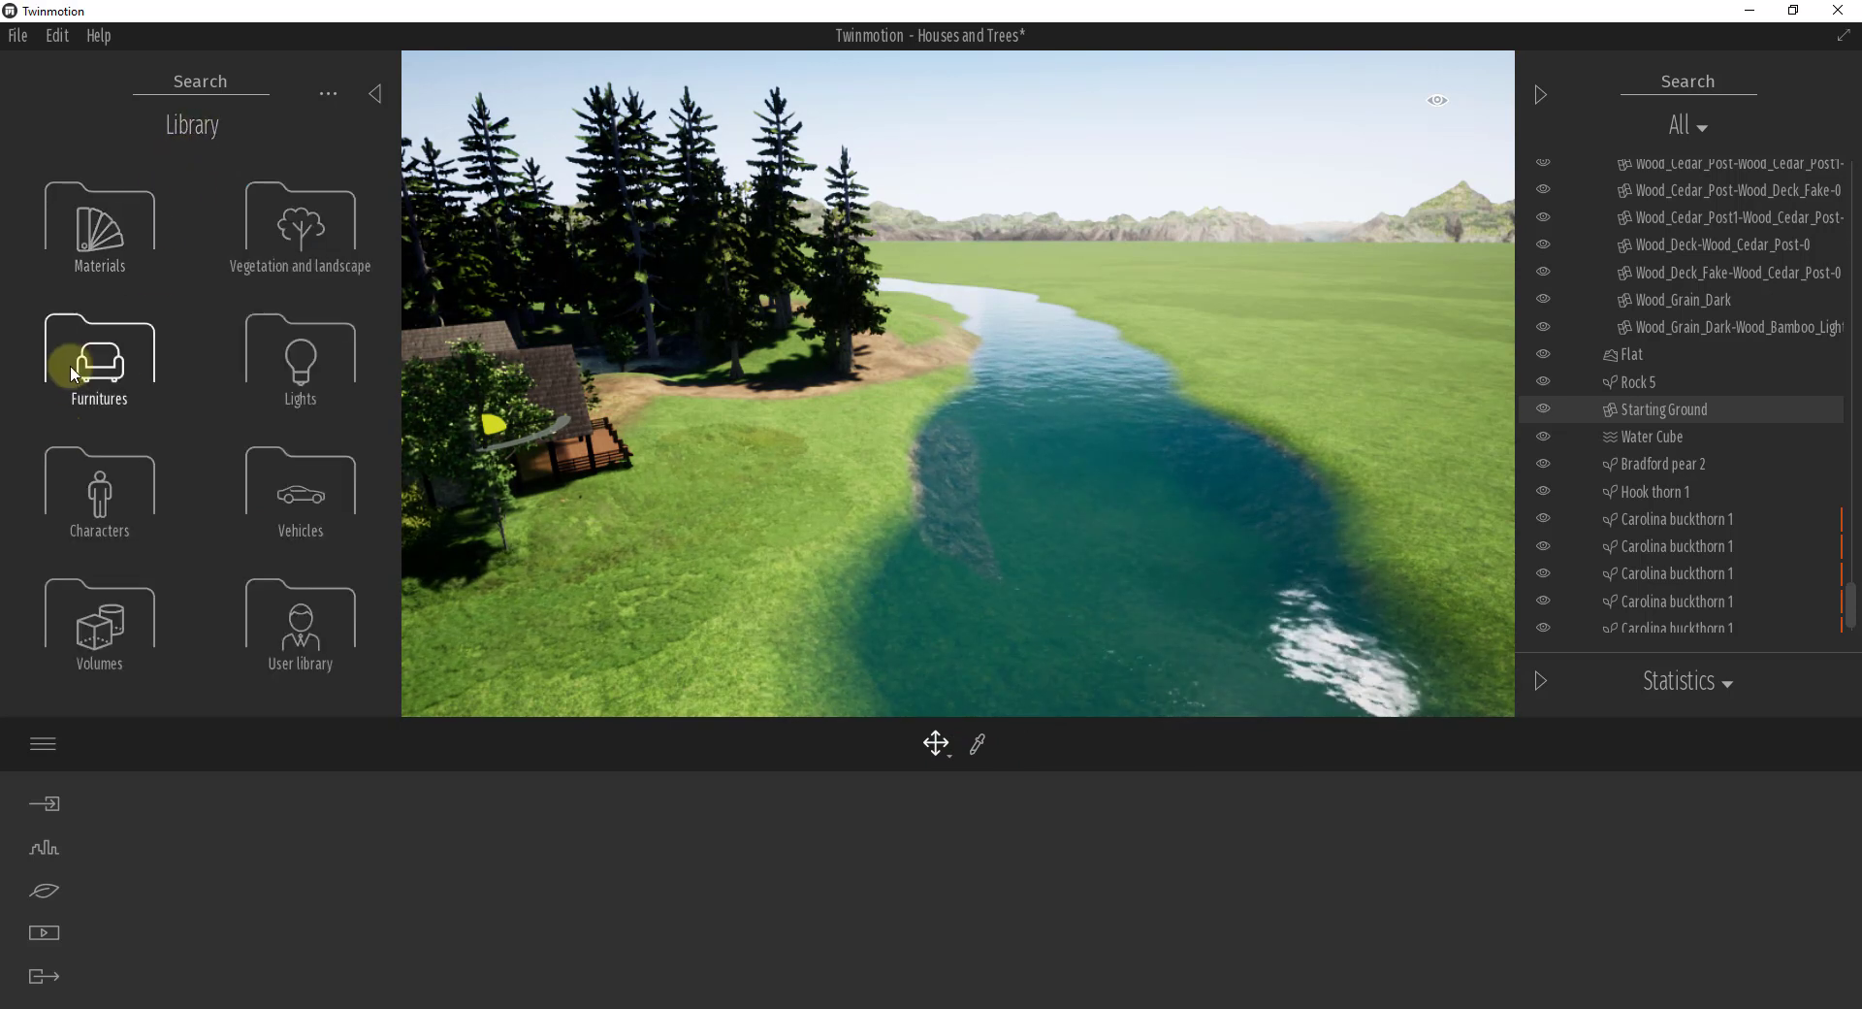
pyautogui.click(124, 366)
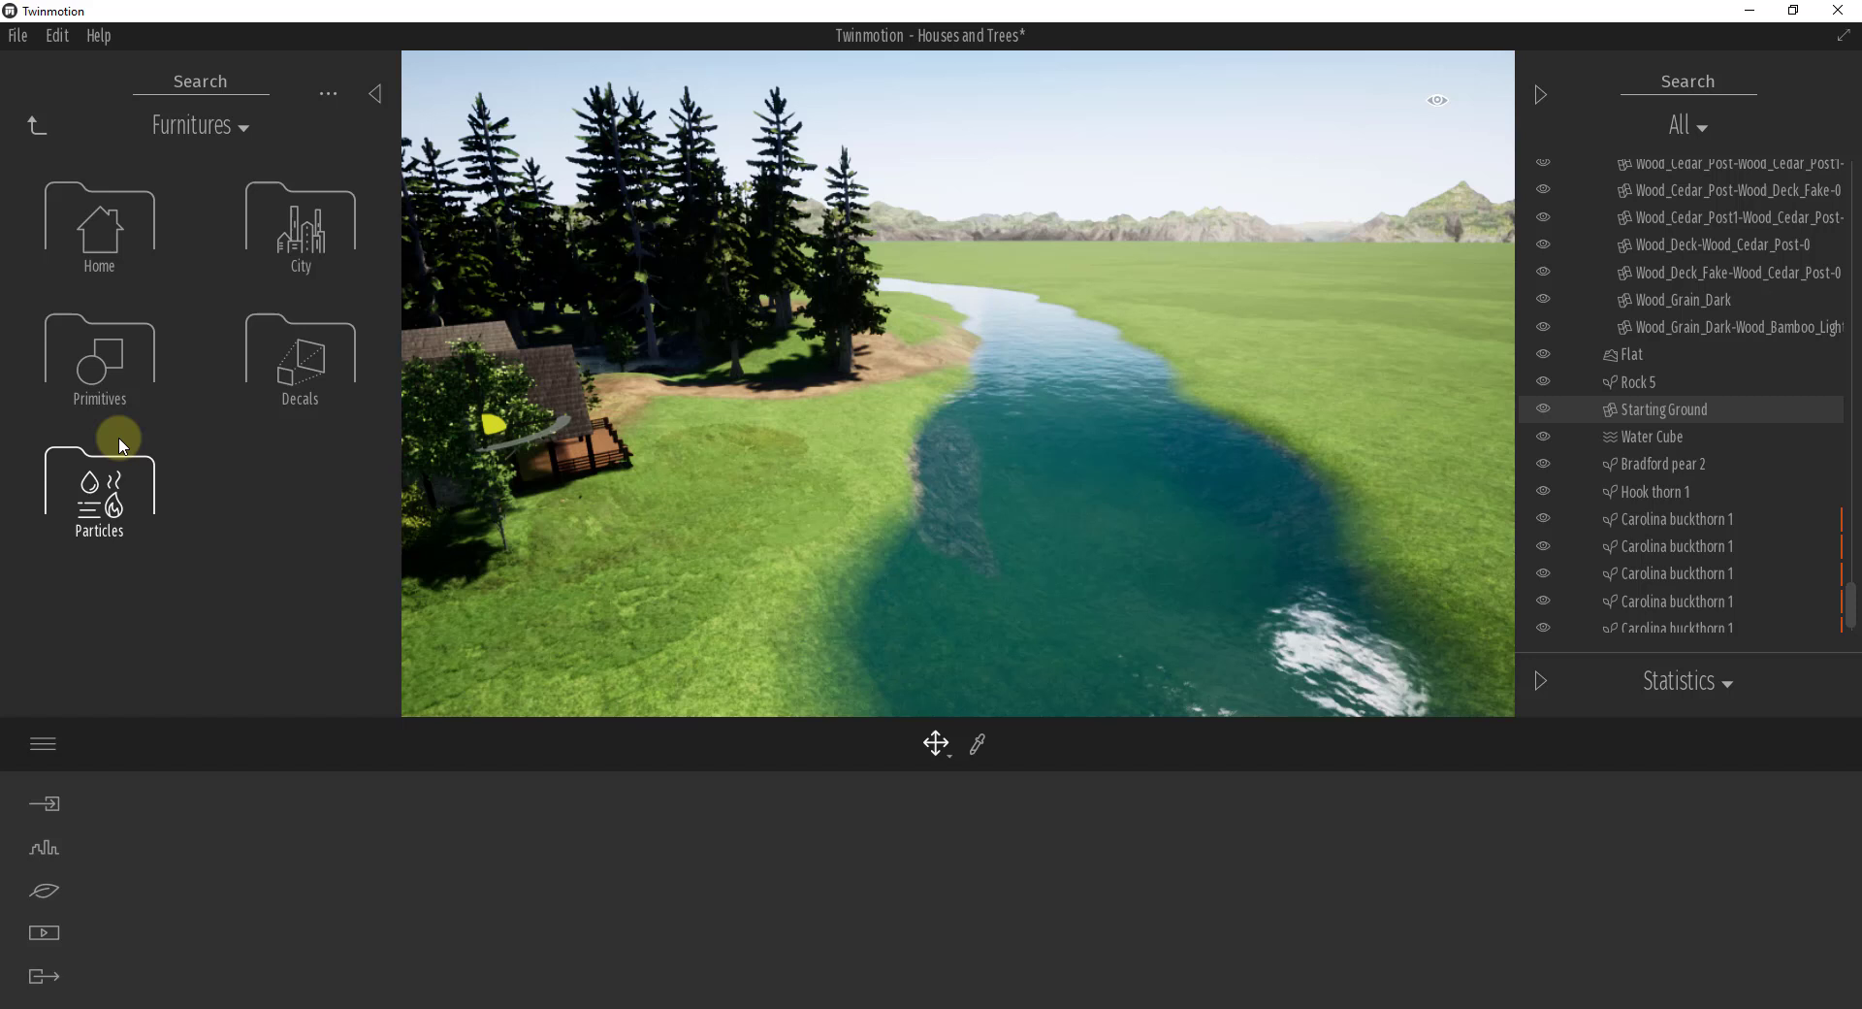
pyautogui.click(121, 357)
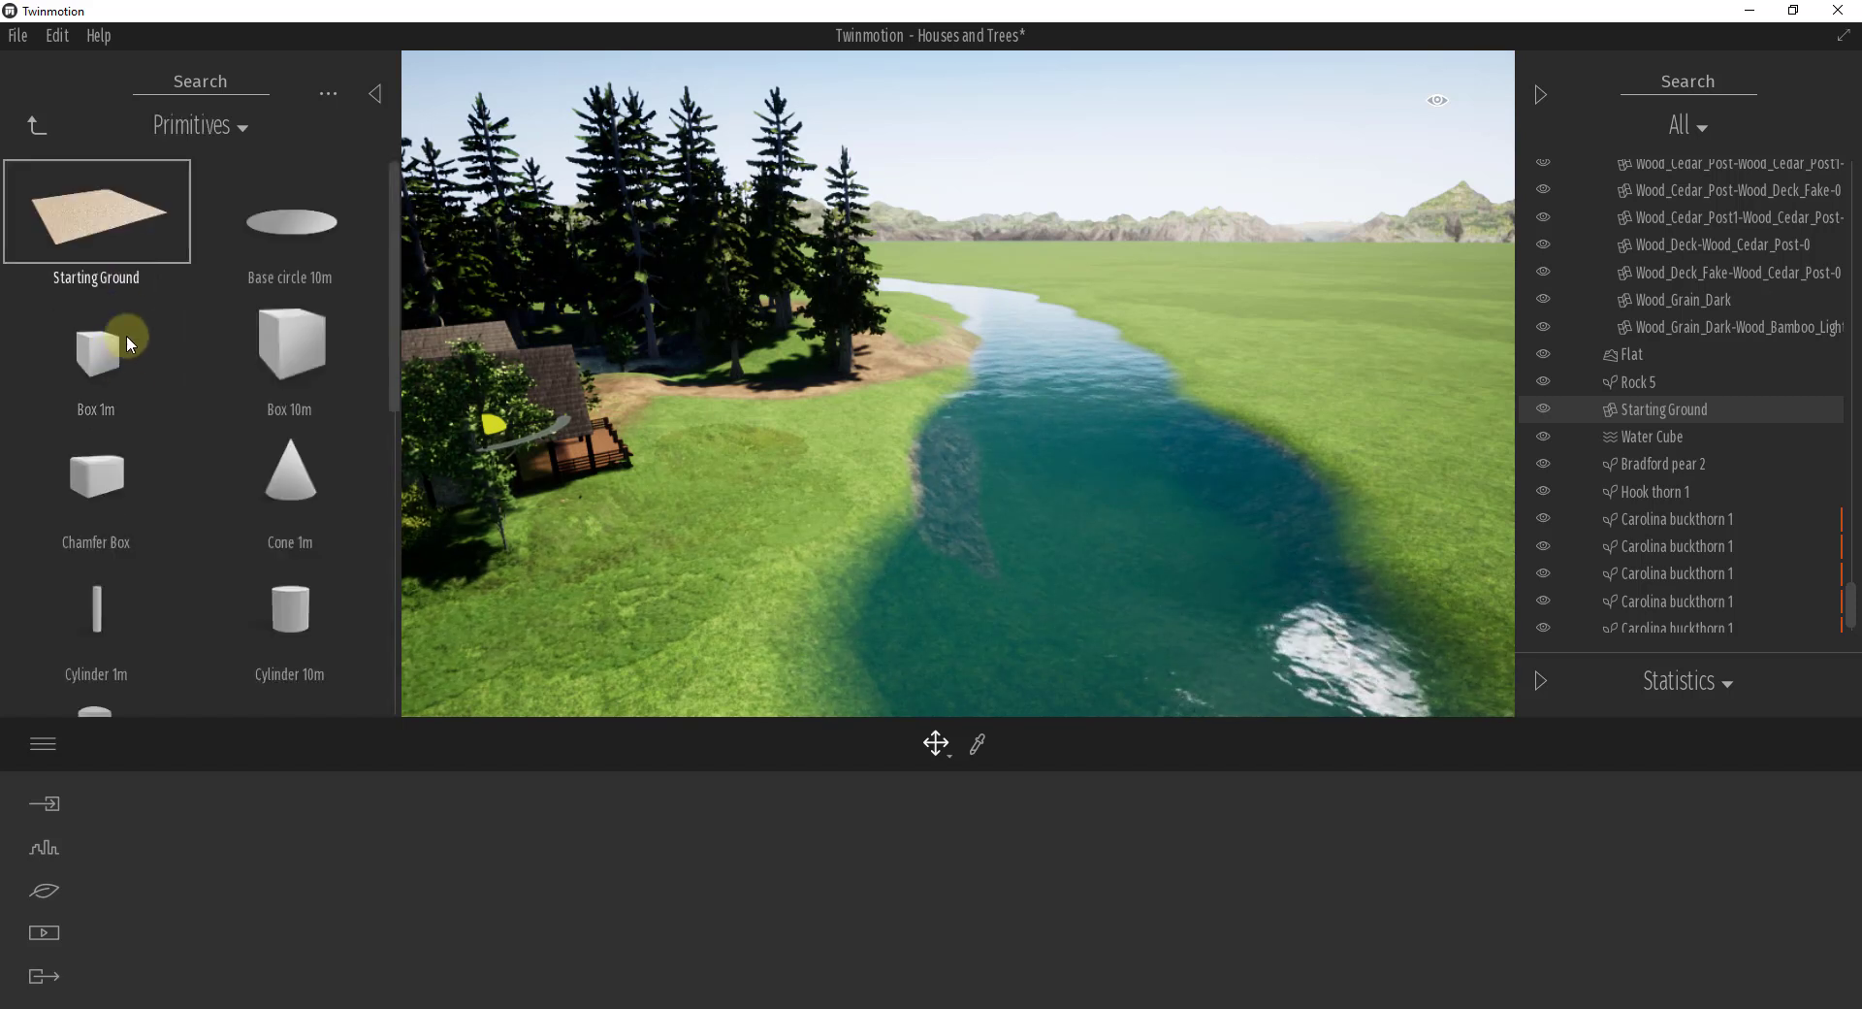
pyautogui.scroll(-5, 299, 523)
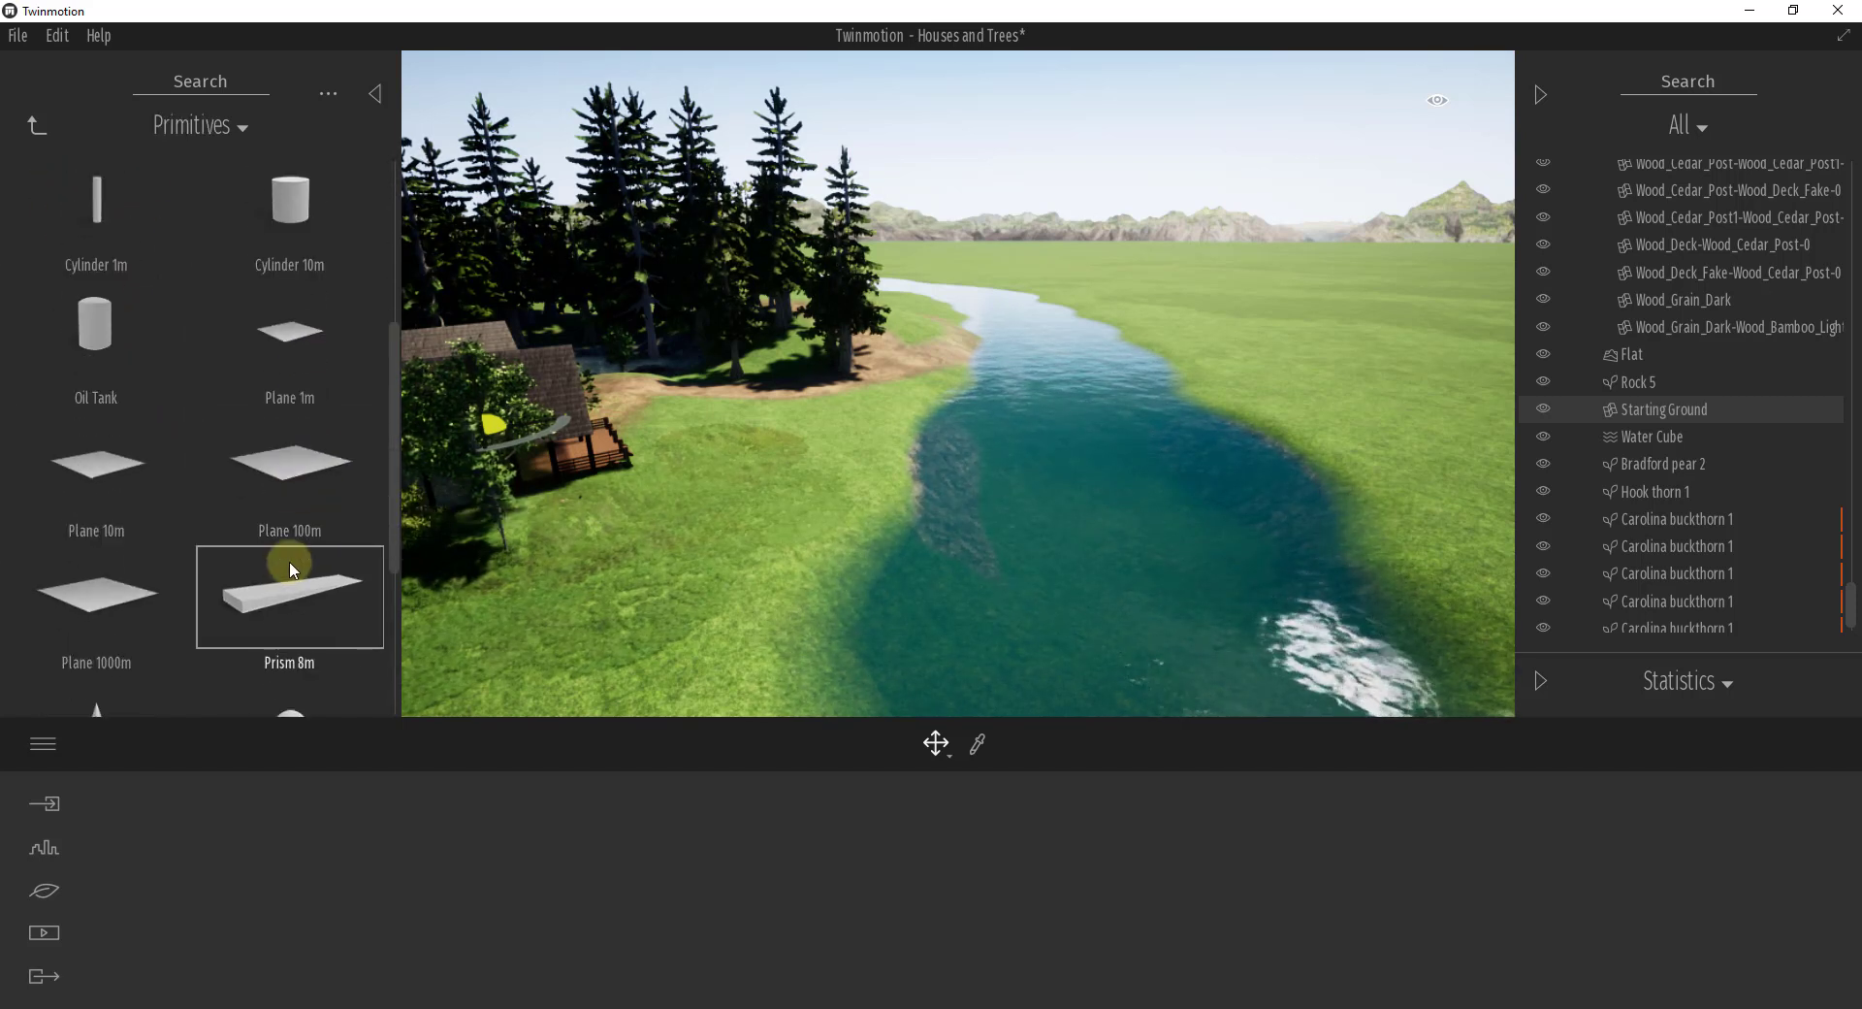
pyautogui.scroll(-2, 299, 585)
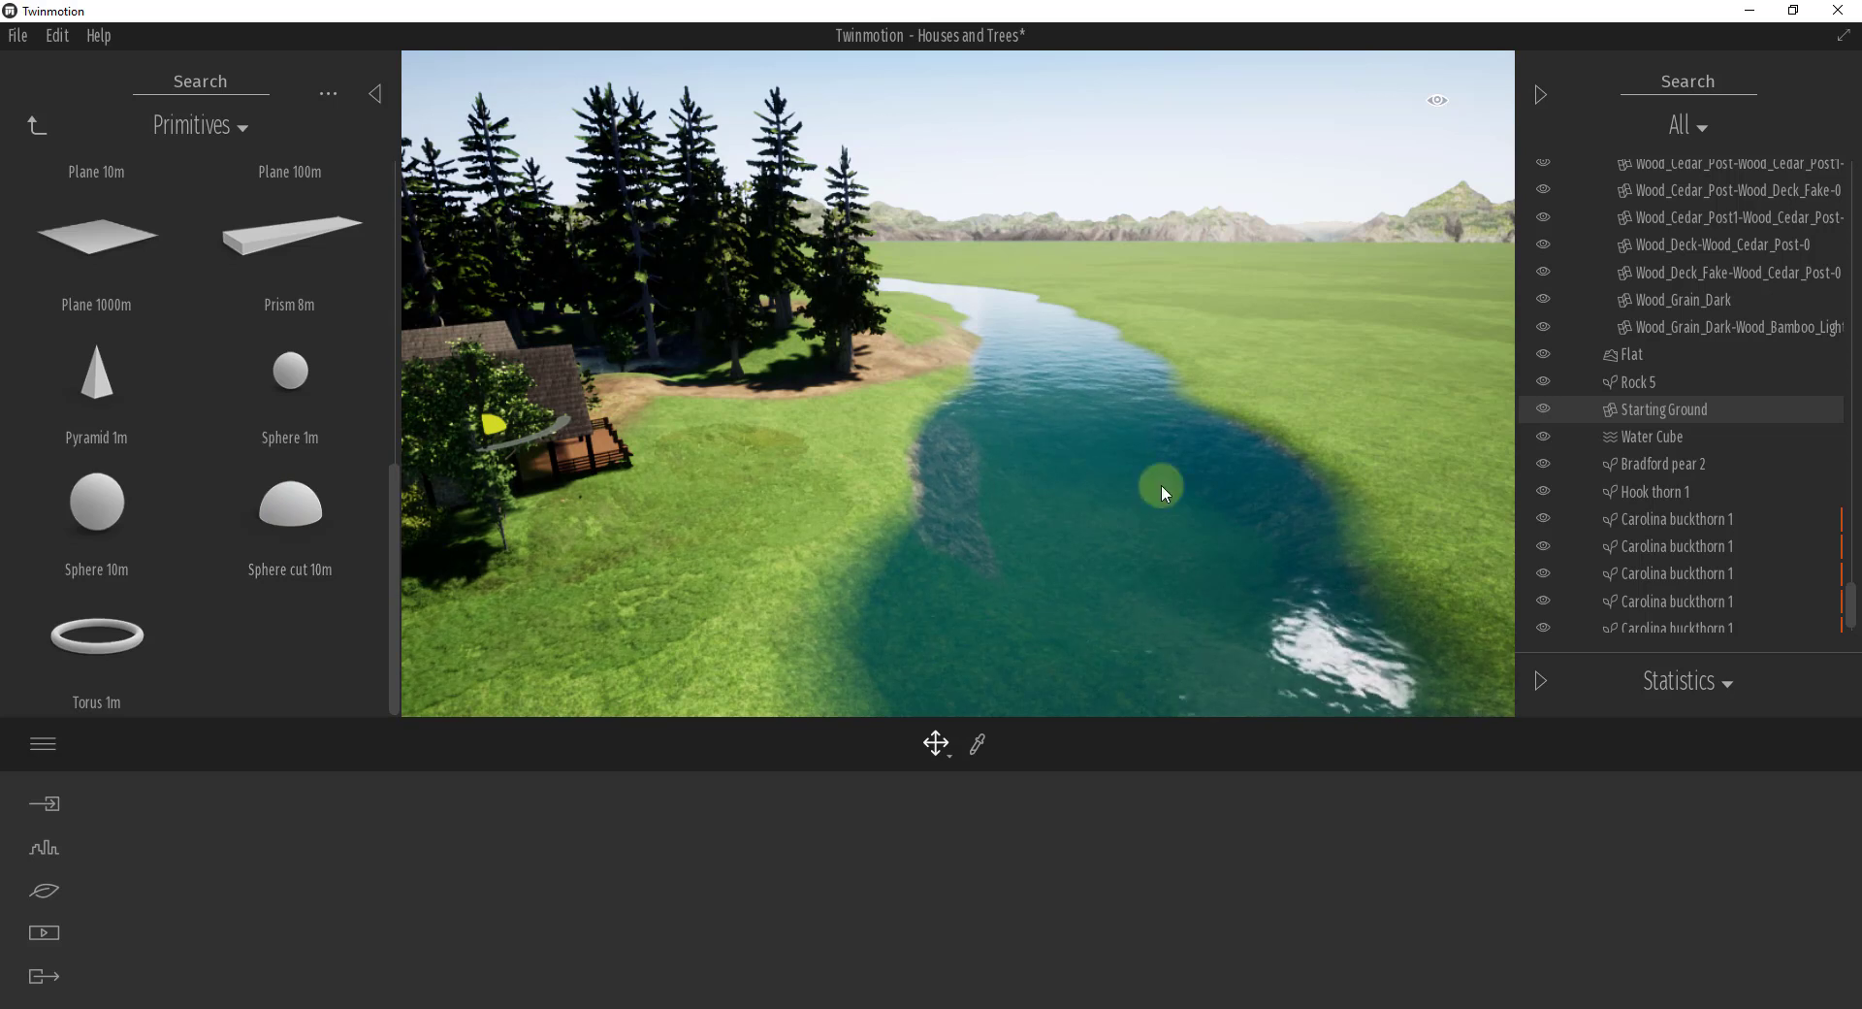
# Pick the river surface's material with the material picker for editing and hide the scene's object list.
pyautogui.moveTo(1187, 503); pyautogui.dragTo(1185, 504, button='right')
pyautogui.press('w')
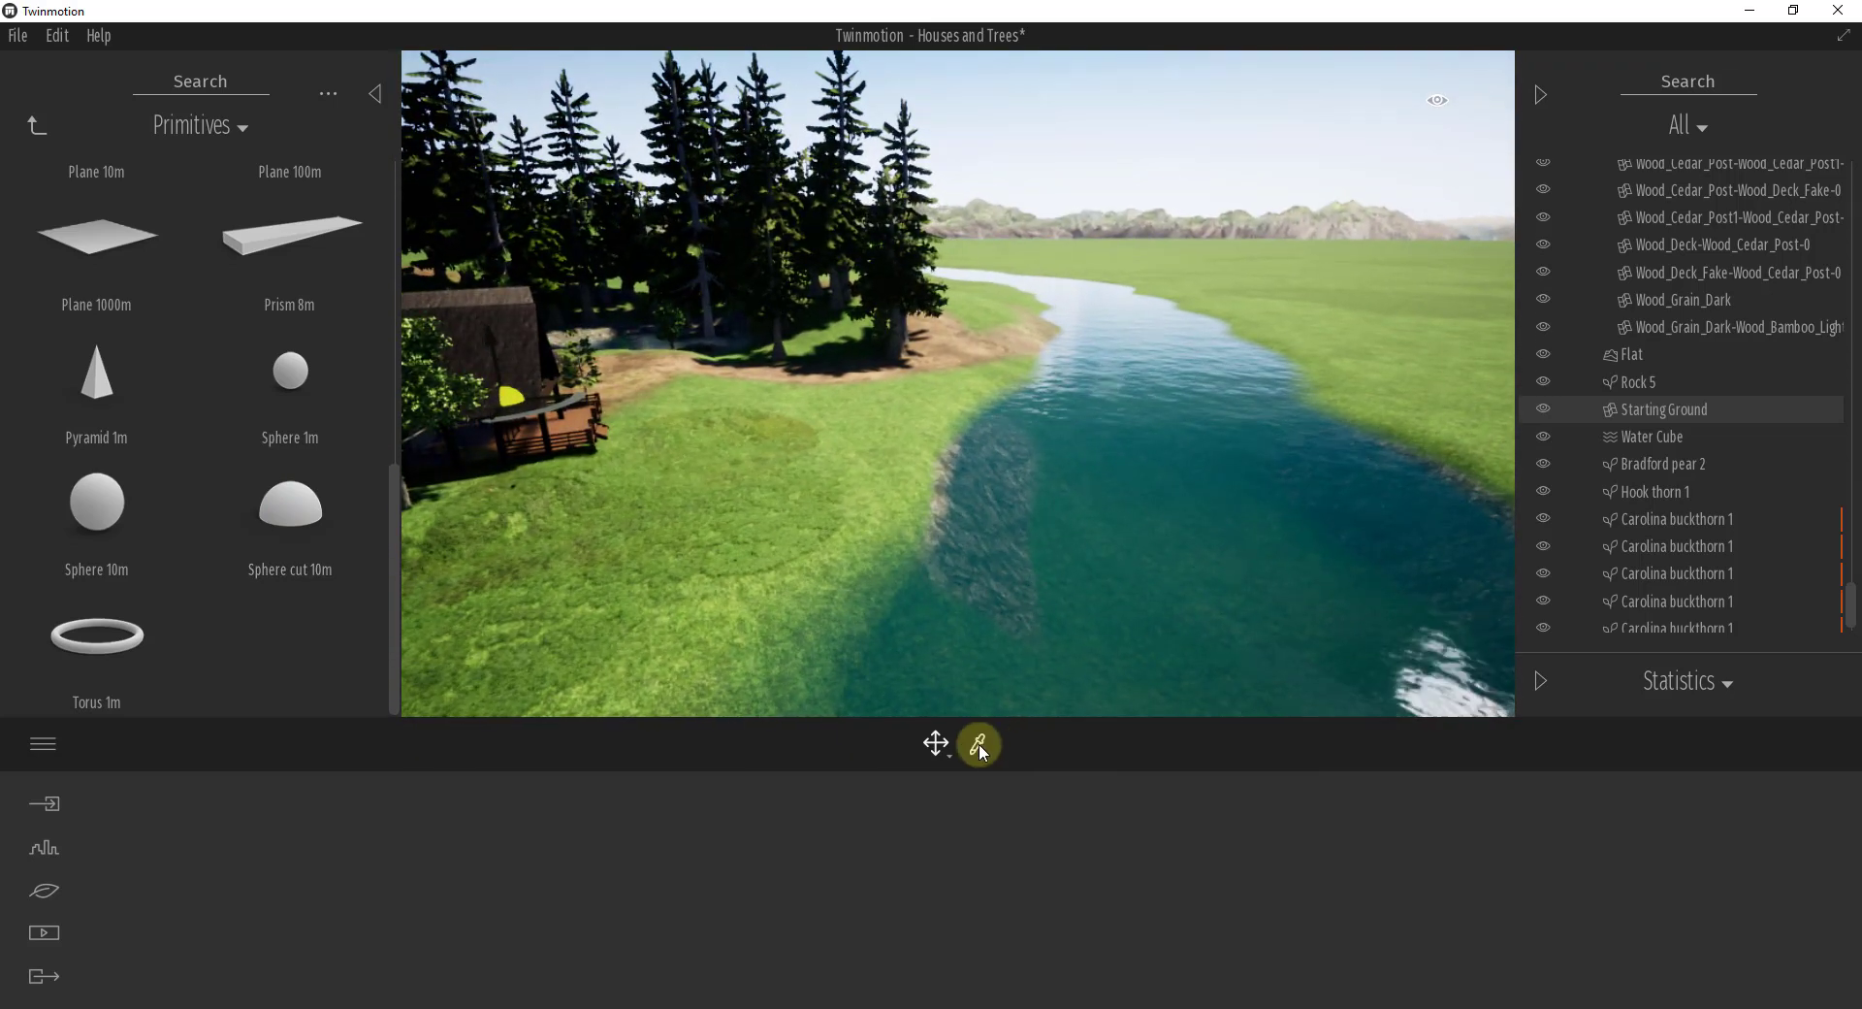
pyautogui.click(1186, 431)
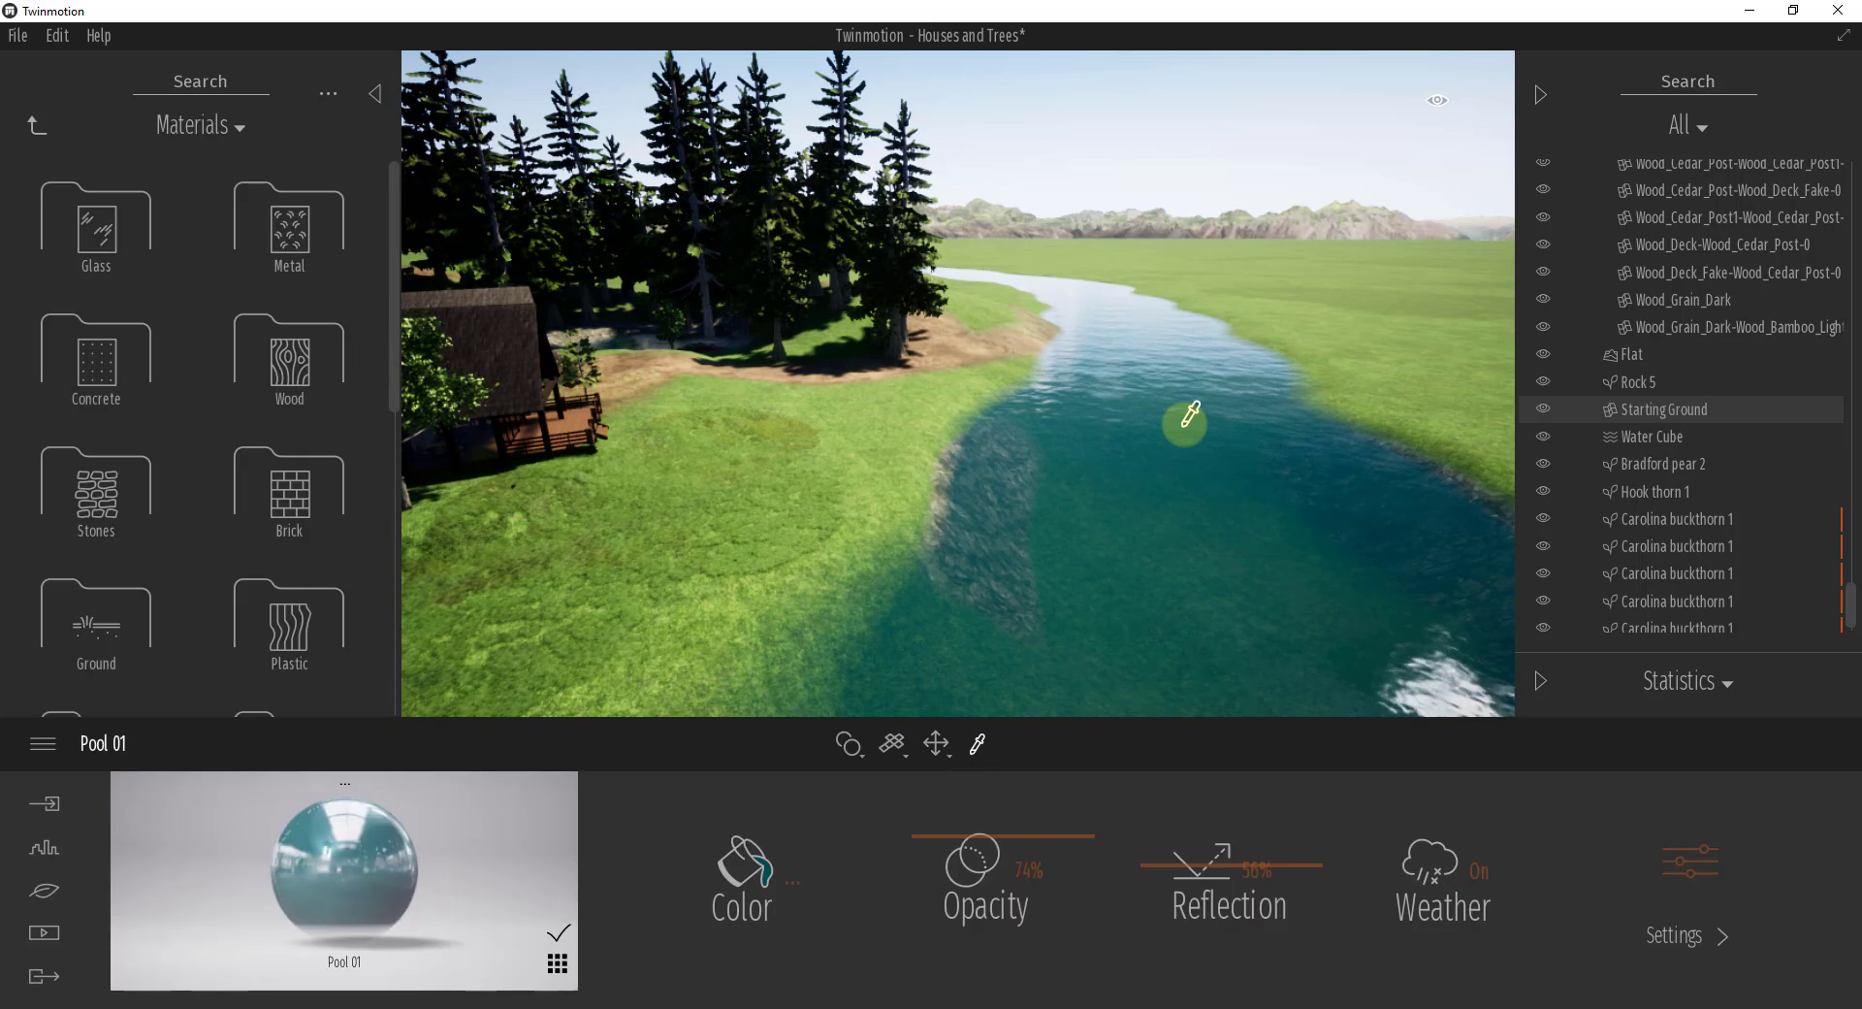
pyautogui.click(1540, 95)
pyautogui.moveTo(1364, 453); pyautogui.dragTo(1368, 447, button='right')
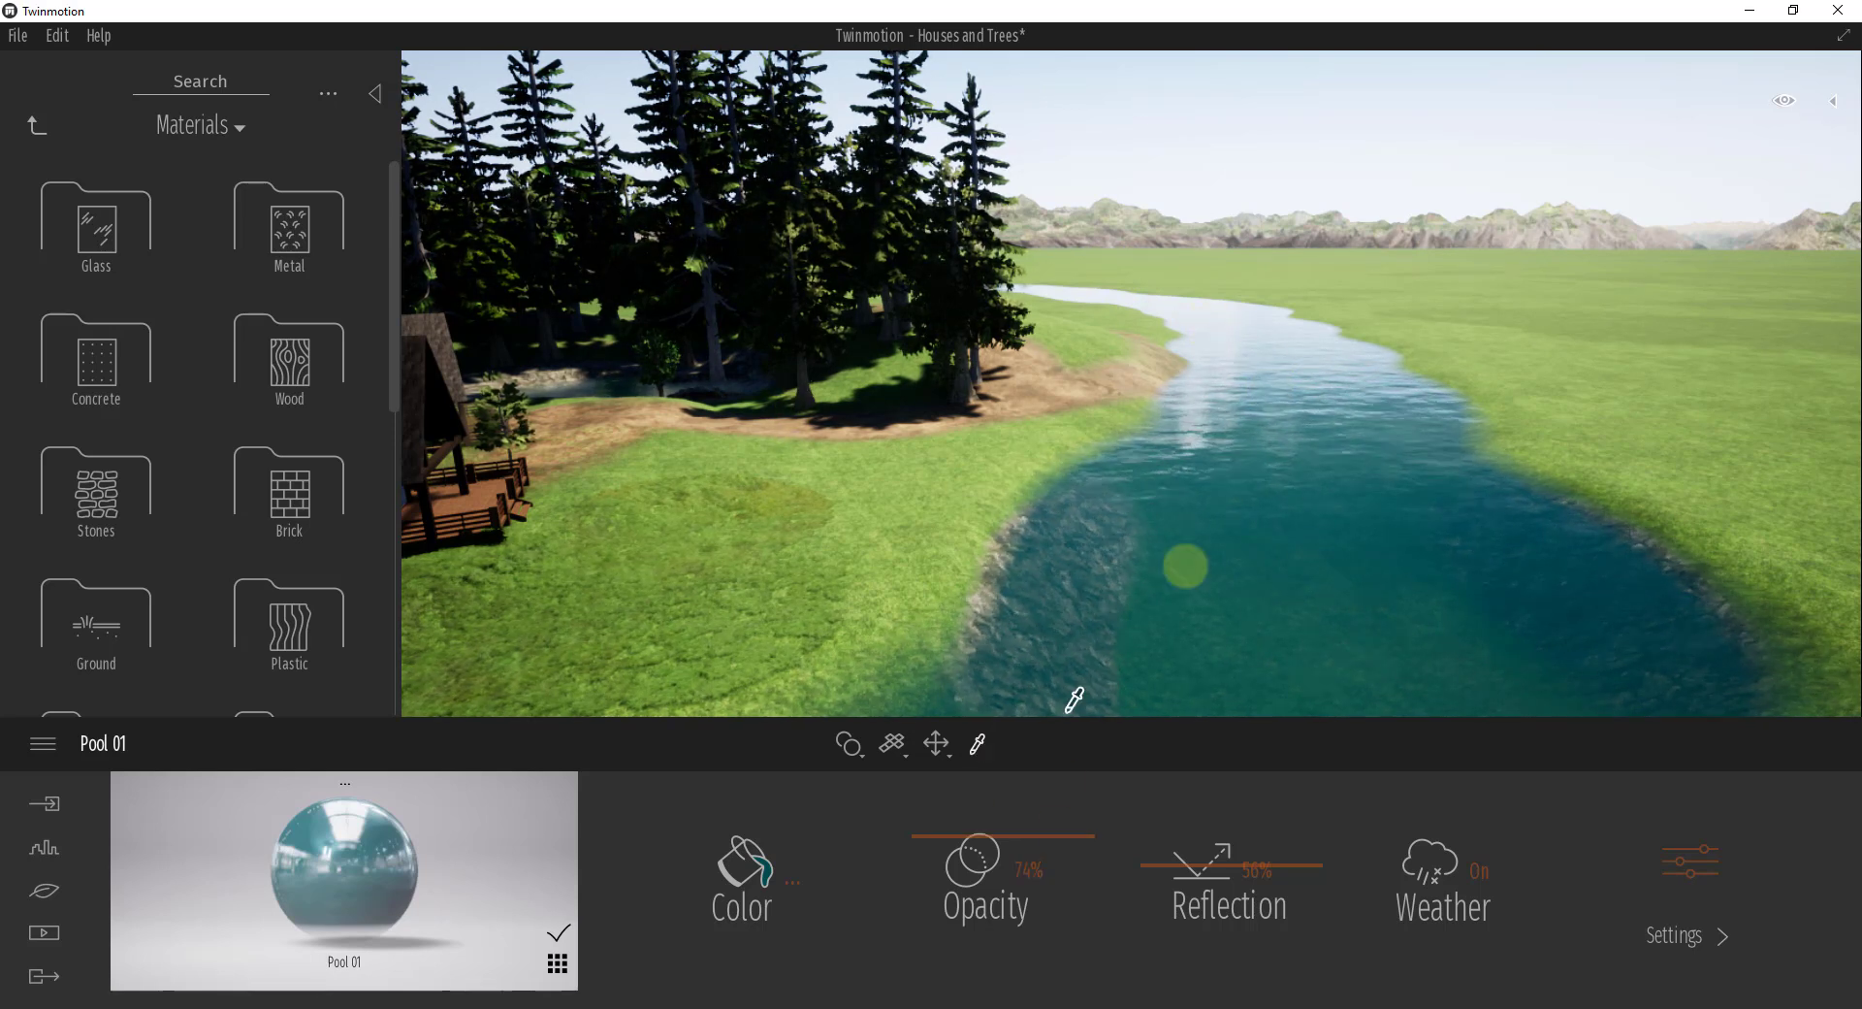
# Try the River 02 water material on the river surface and settle on River 01.
pyautogui.scroll(-5, 326, 410)
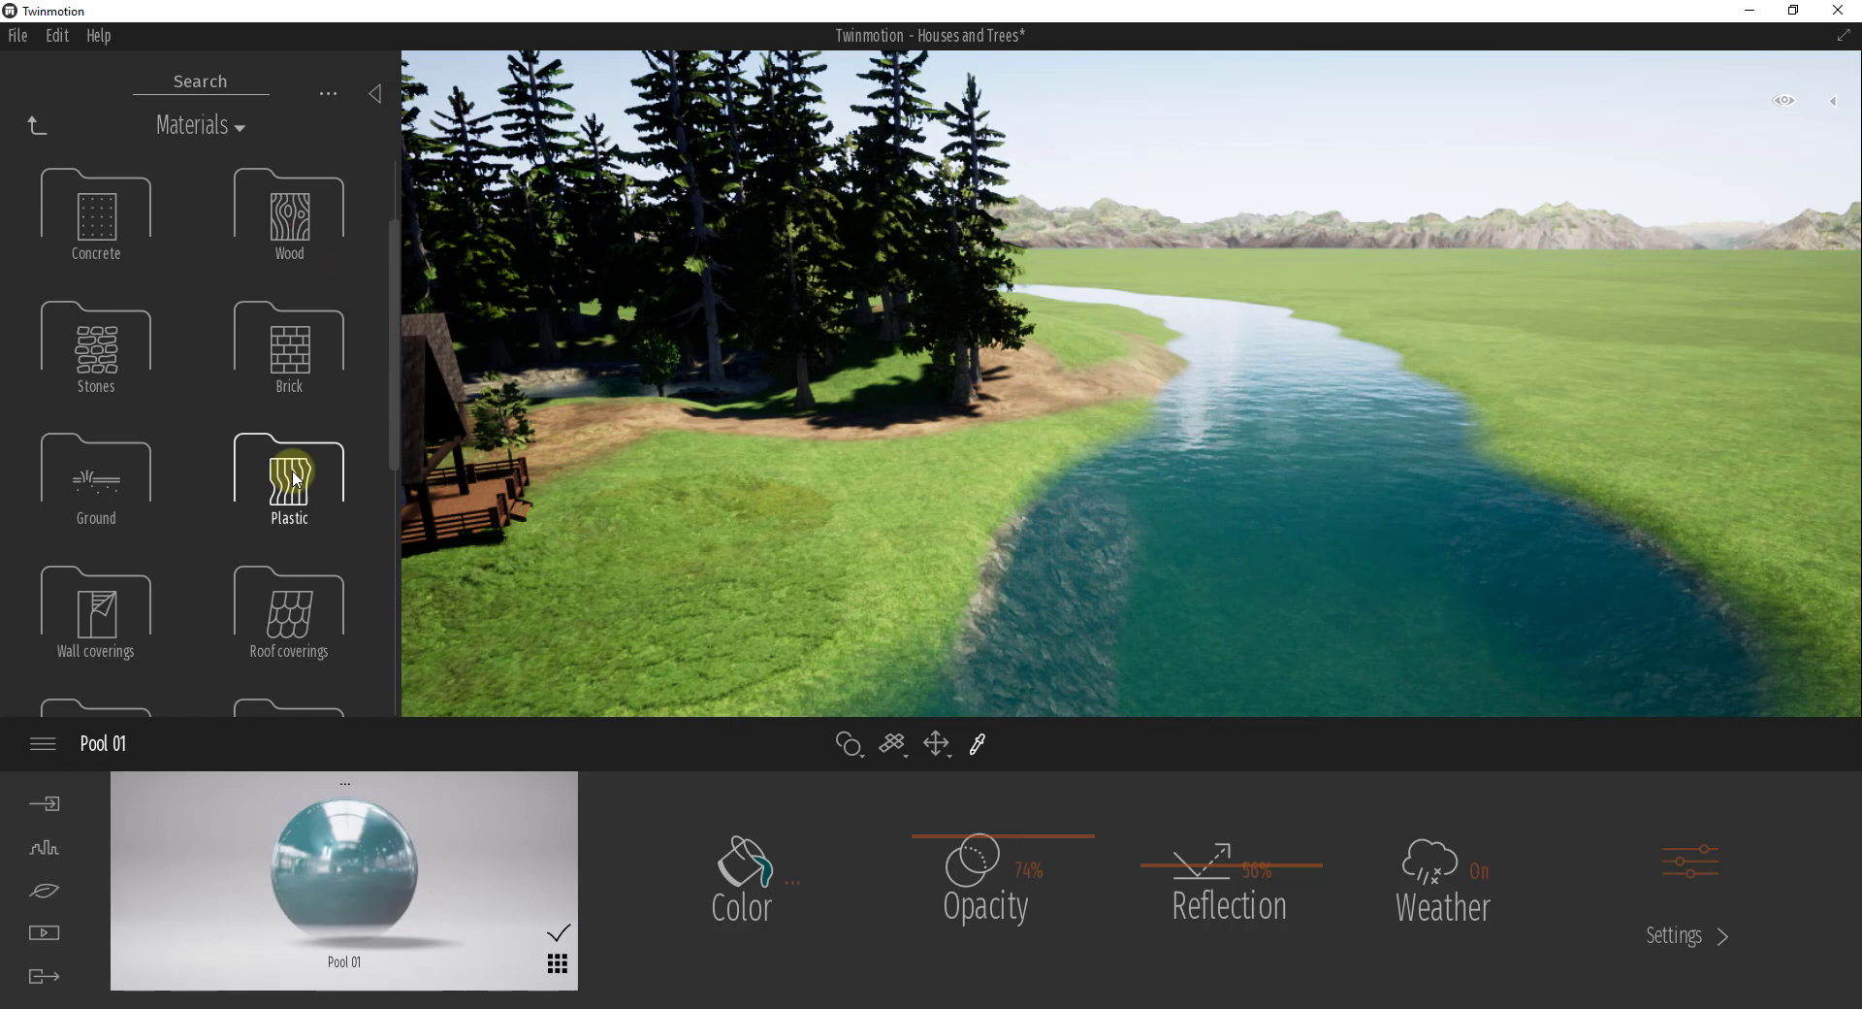
pyautogui.scroll(-1, 286, 503)
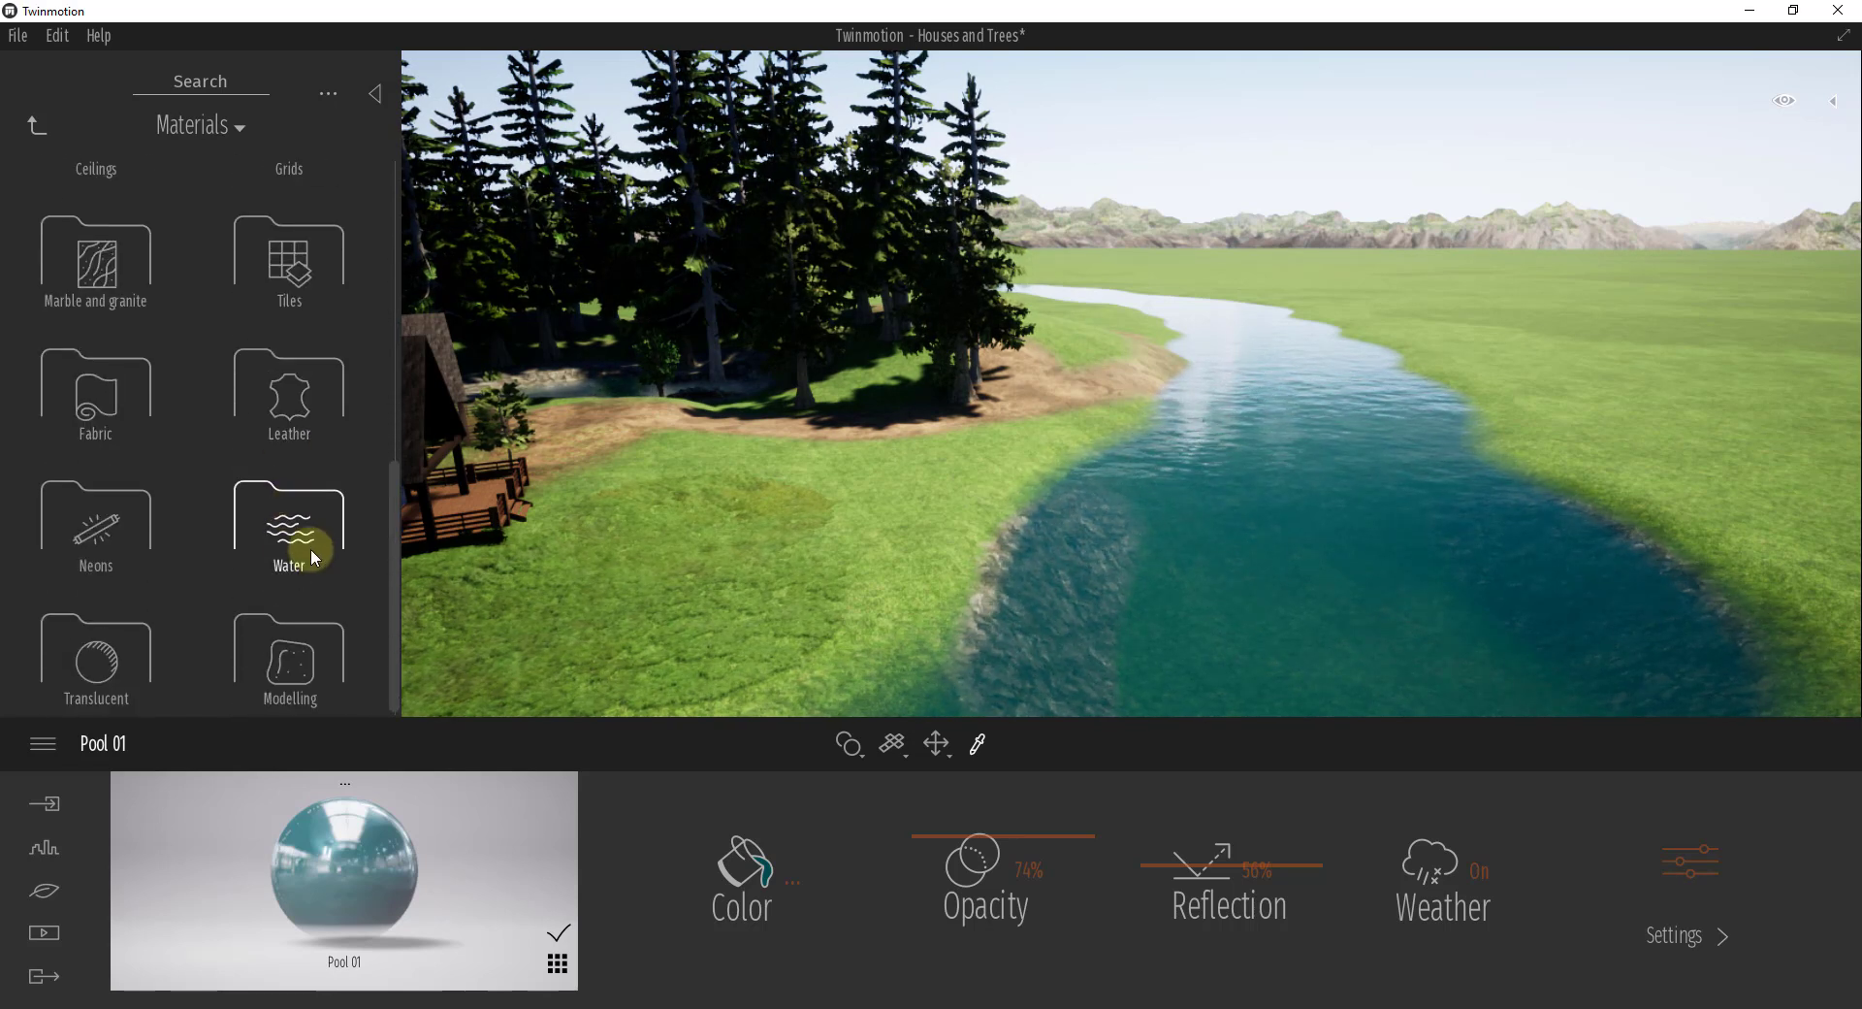
pyautogui.click(297, 545)
pyautogui.moveTo(323, 488)
pyautogui.moveTo(108, 490)
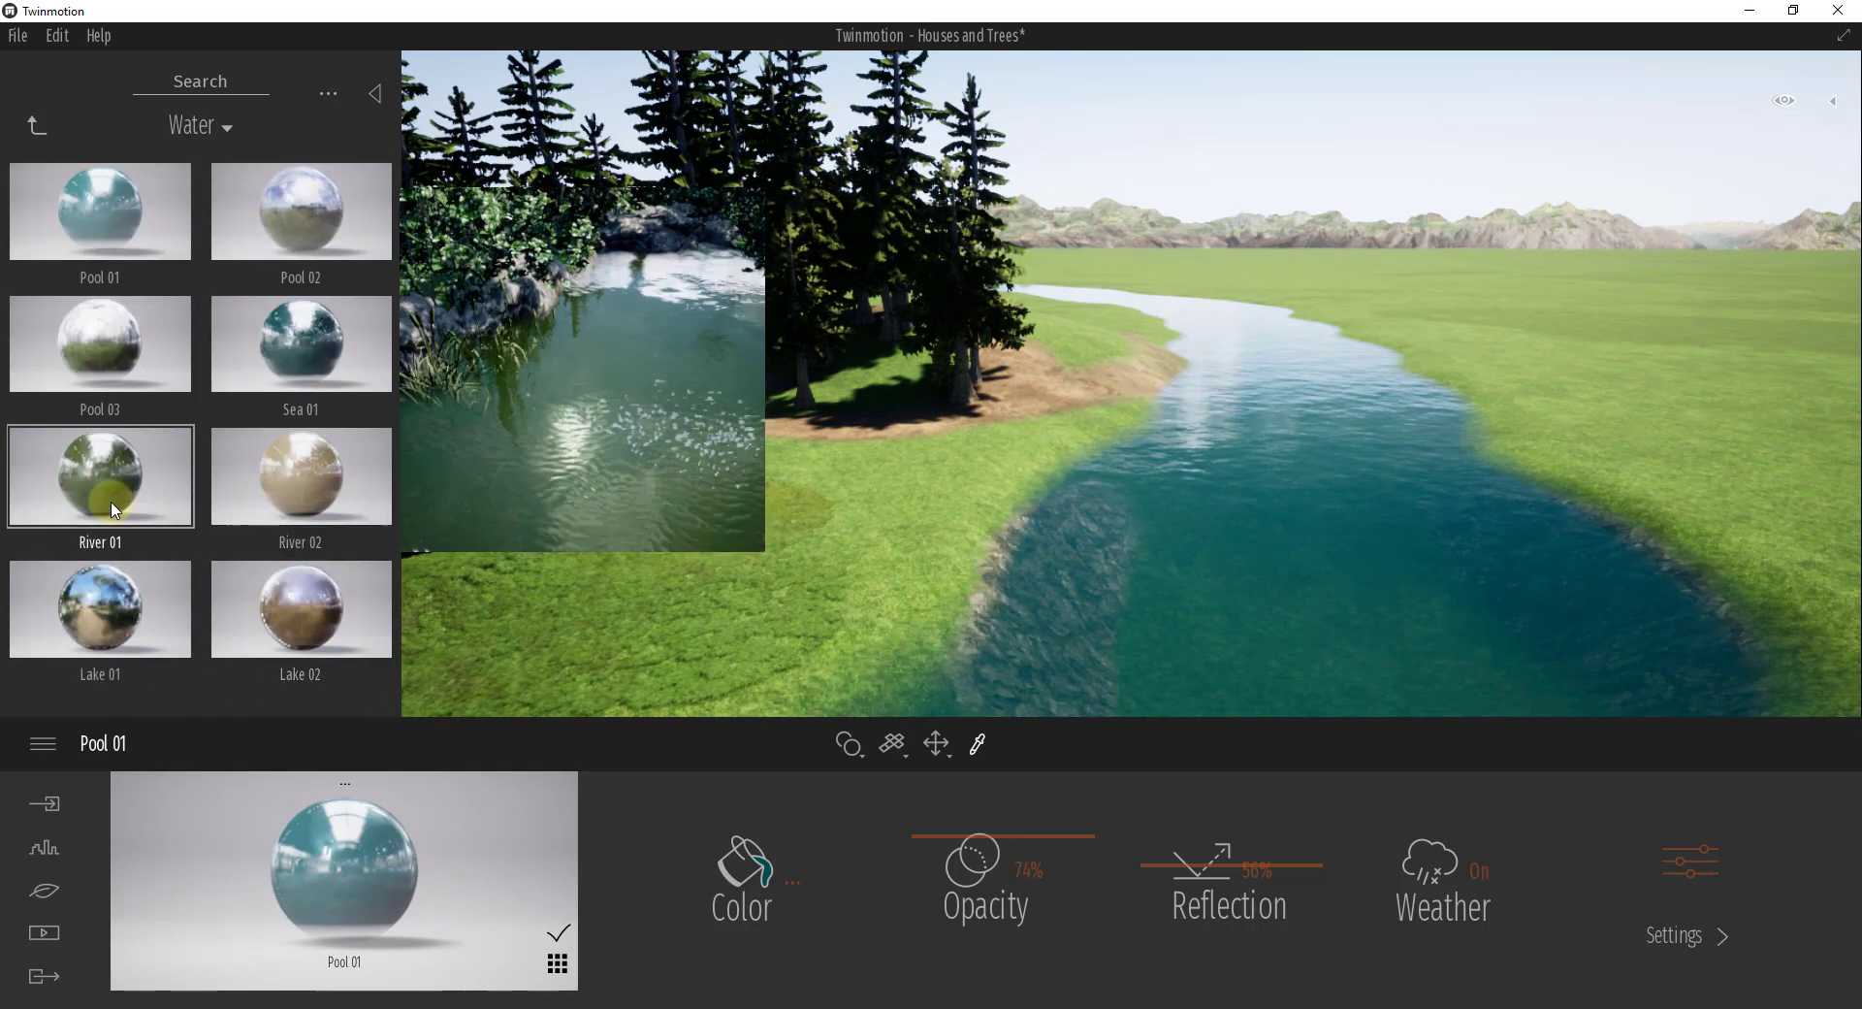
pyautogui.moveTo(111, 485); pyautogui.dragTo(1289, 470)
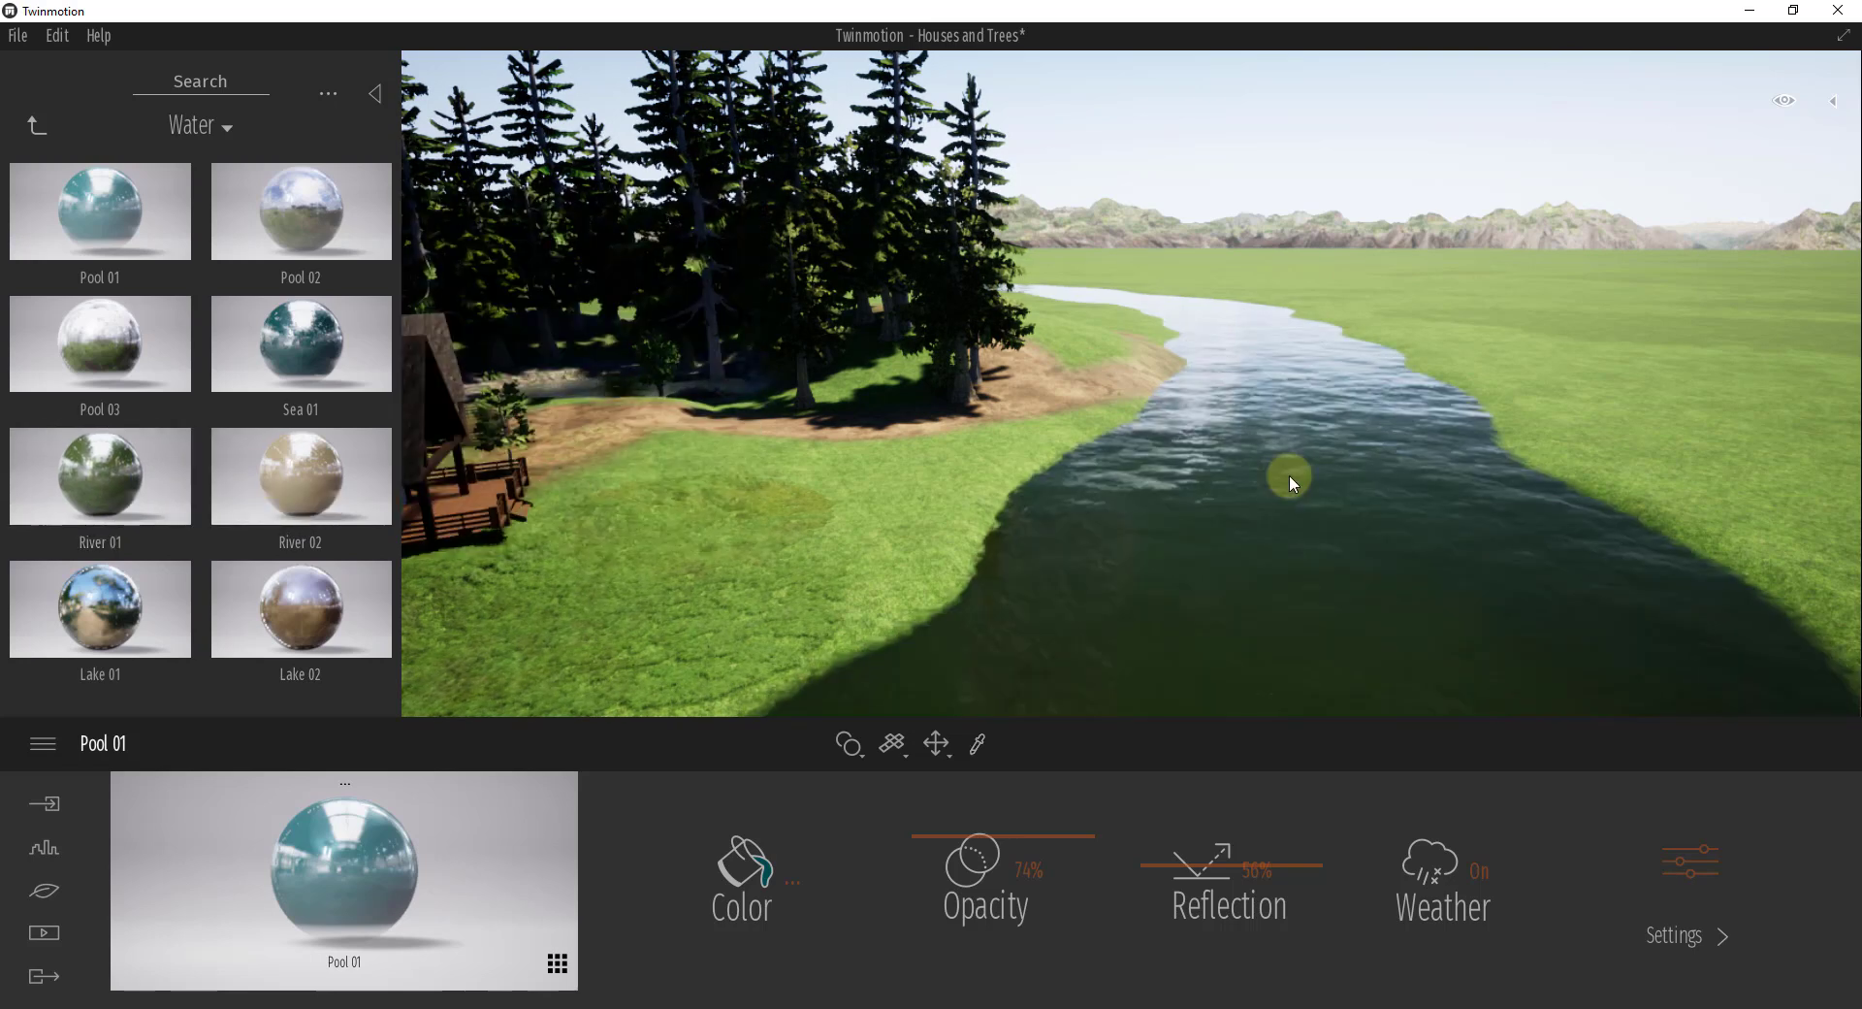
pyautogui.moveTo(300, 475); pyautogui.dragTo(1263, 500)
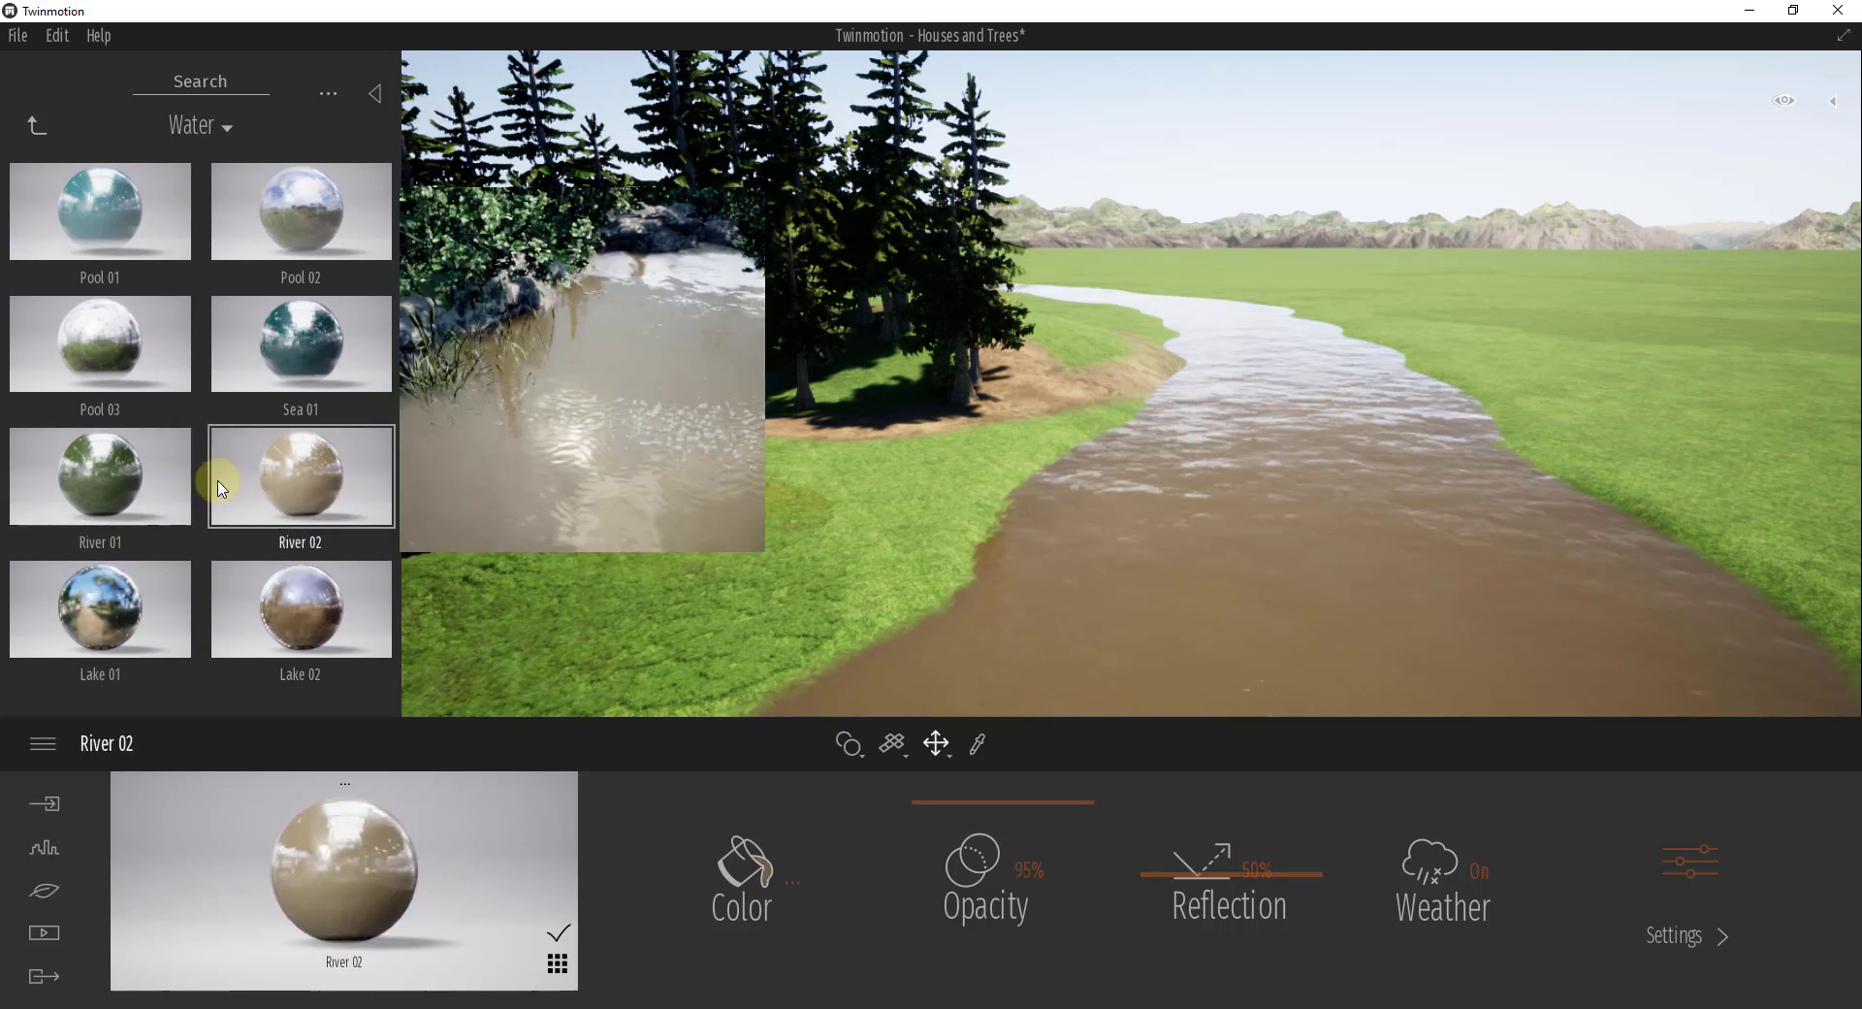
pyautogui.moveTo(92, 466); pyautogui.dragTo(1309, 470)
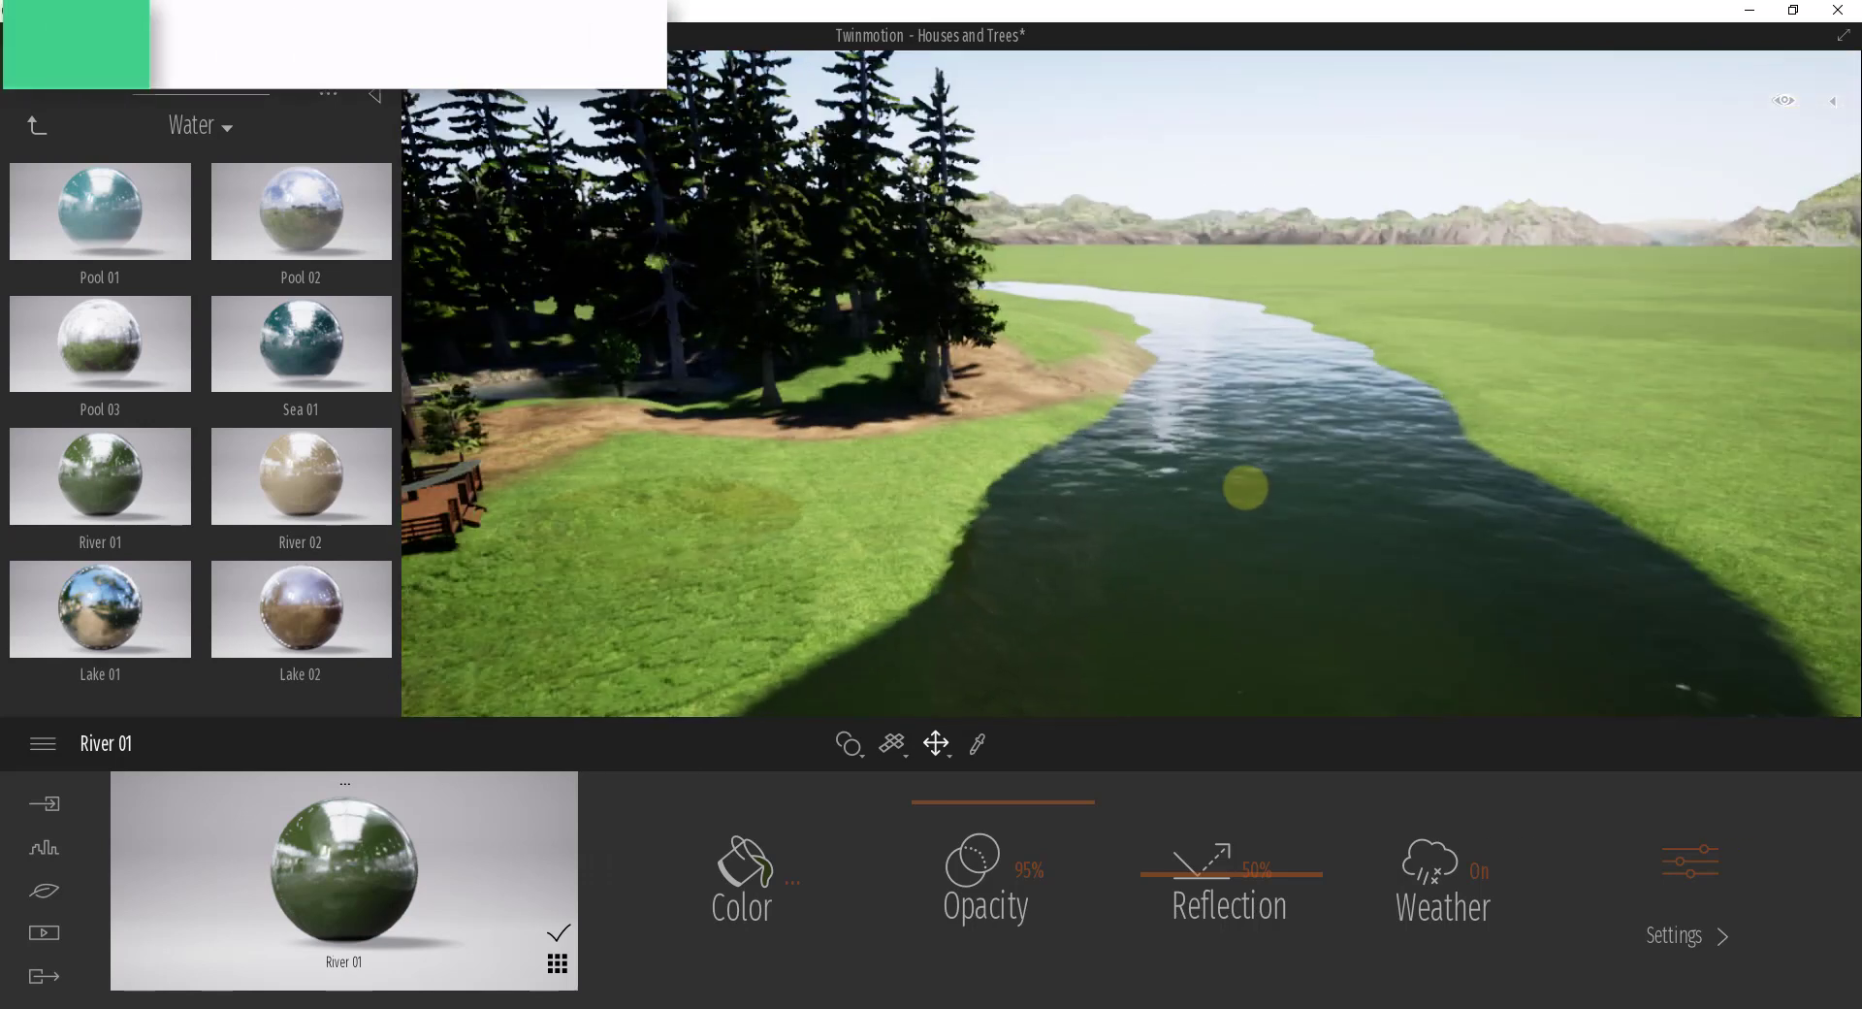
# Set the River 01 material's scale to 1.06.
pyautogui.moveTo(1246, 486); pyautogui.dragTo(1271, 486, button='right')
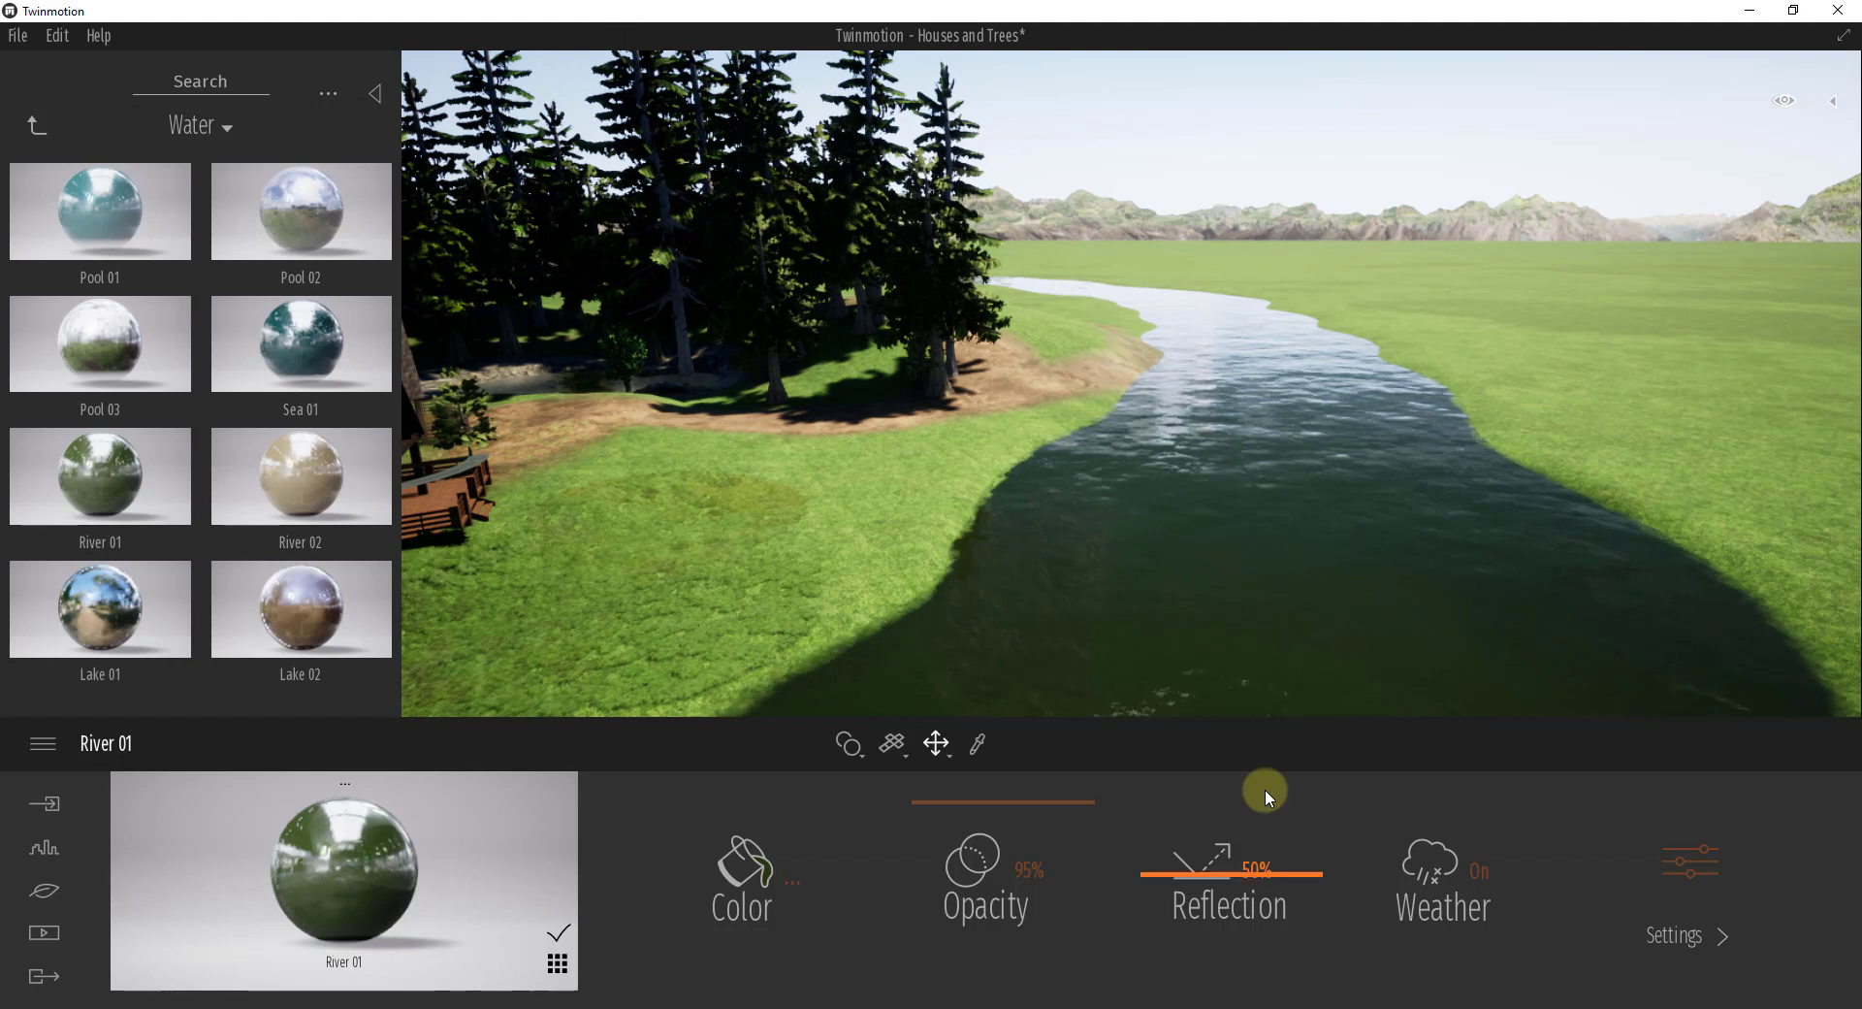
pyautogui.click(1688, 864)
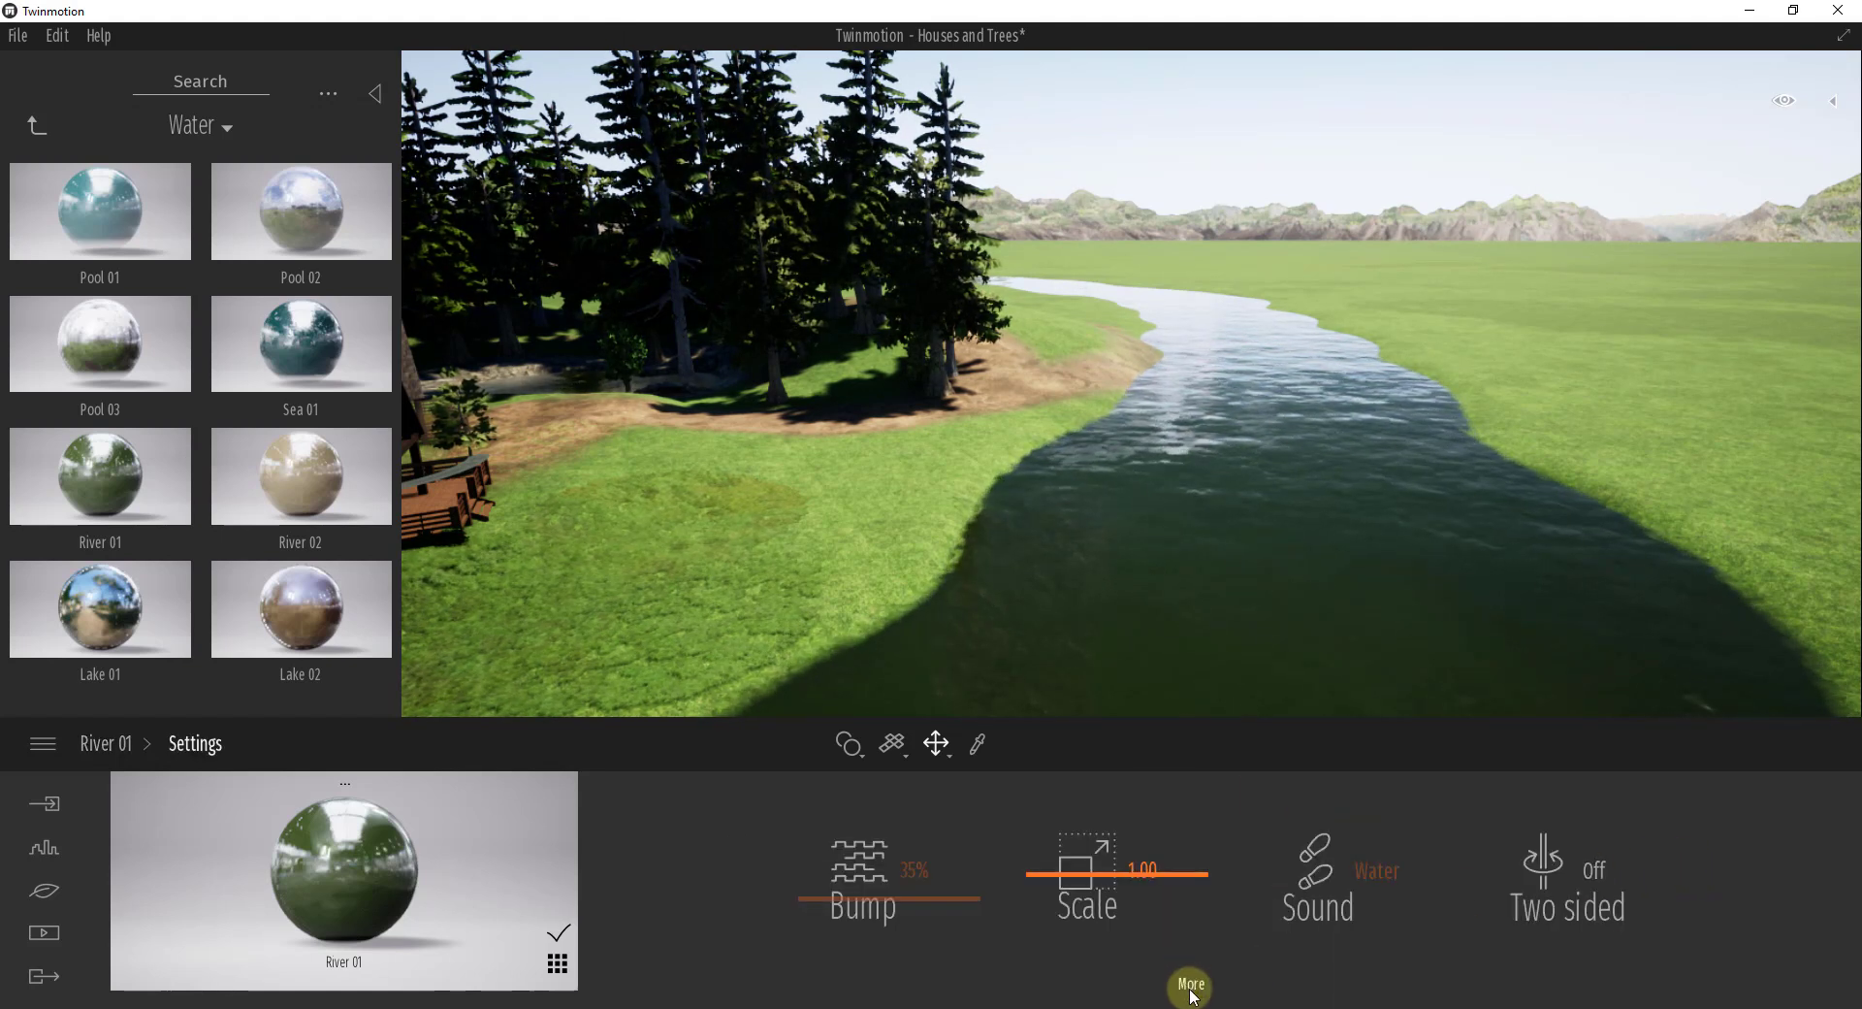
pyautogui.moveTo(1131, 878); pyautogui.dragTo(1039, 876)
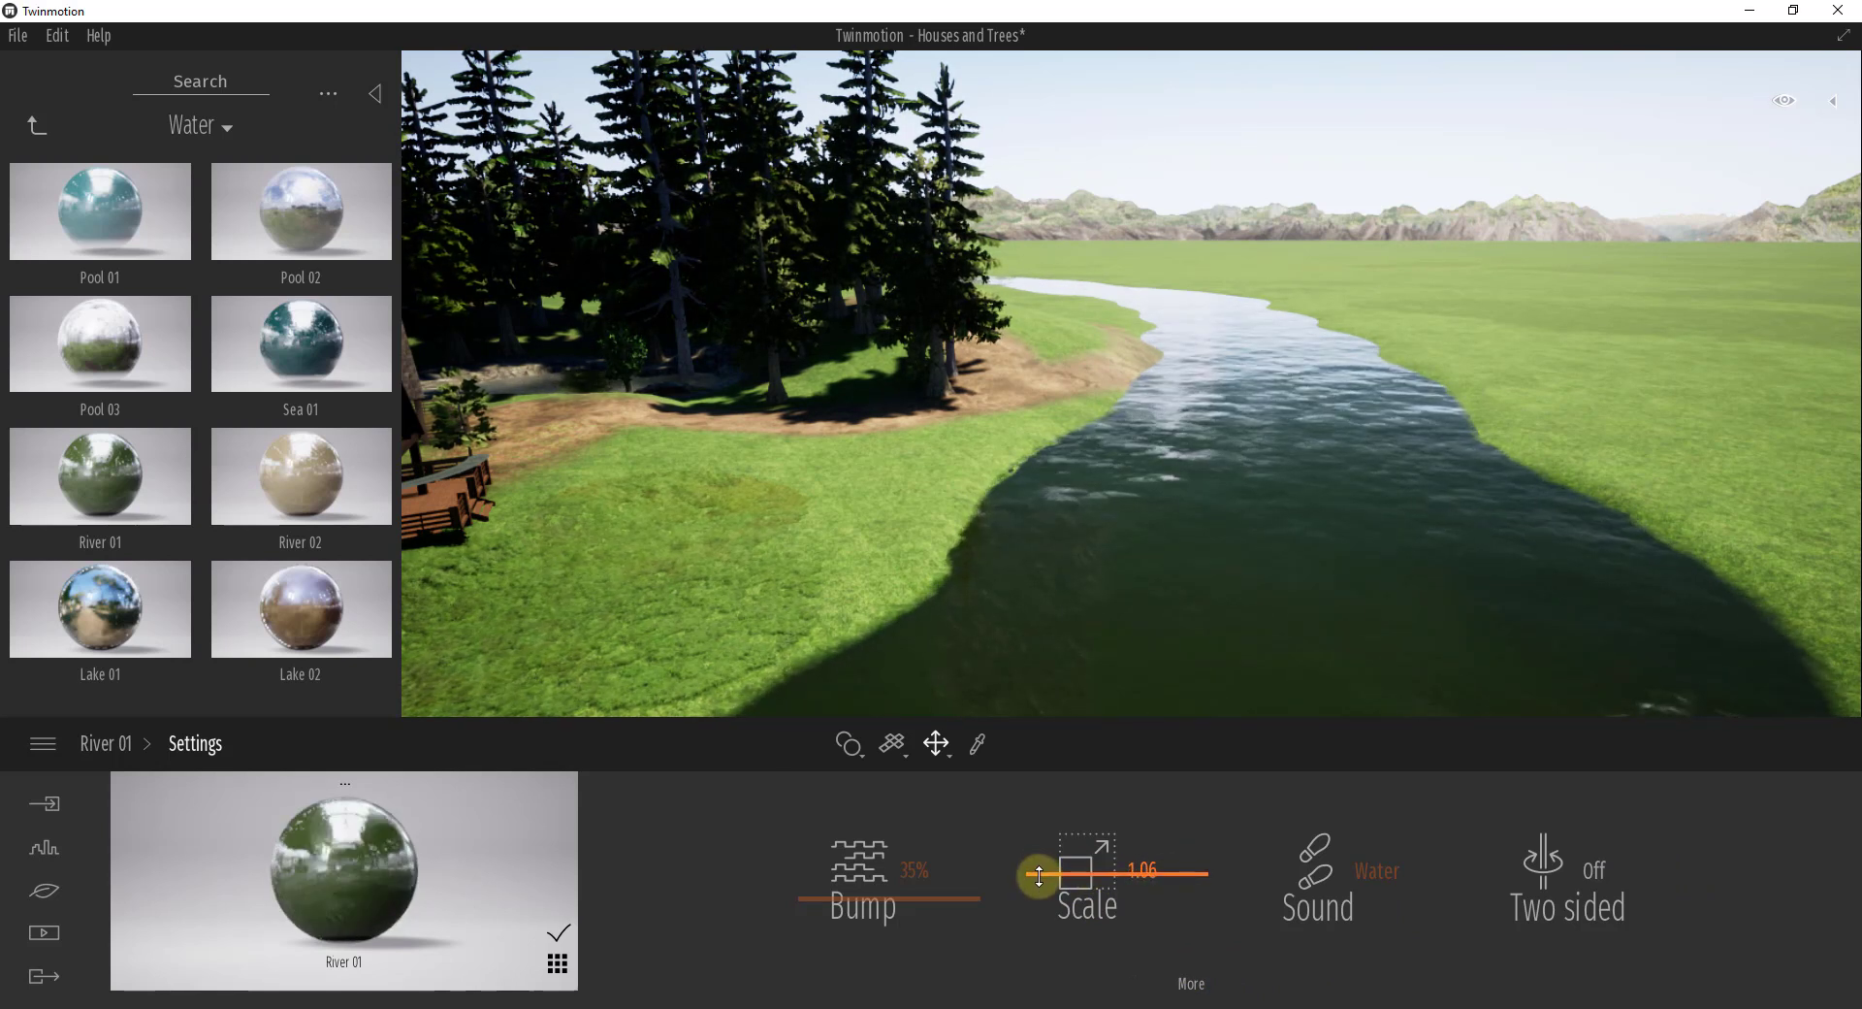
# Set the River 01 material's flow to Speed X 1.00 and Speed Y 0.57.
pyautogui.click(1190, 984)
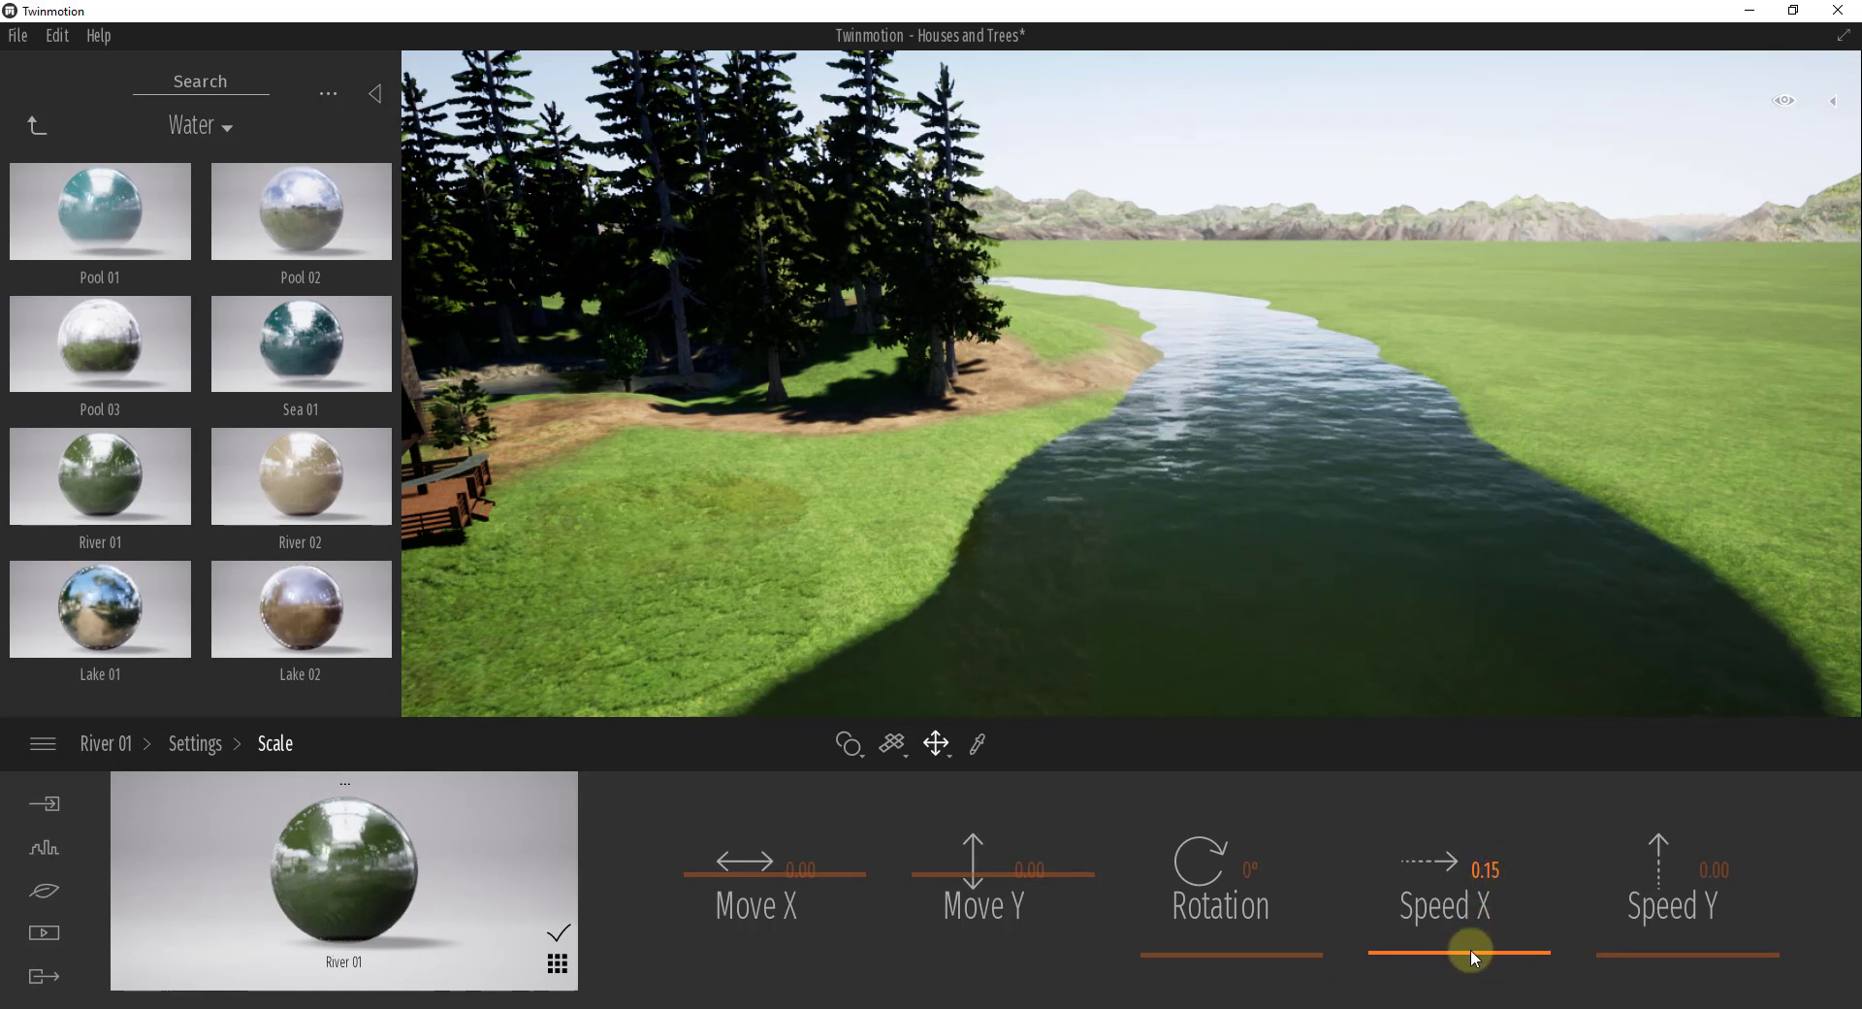
pyautogui.moveTo(1384, 953); pyautogui.dragTo(1384, 873)
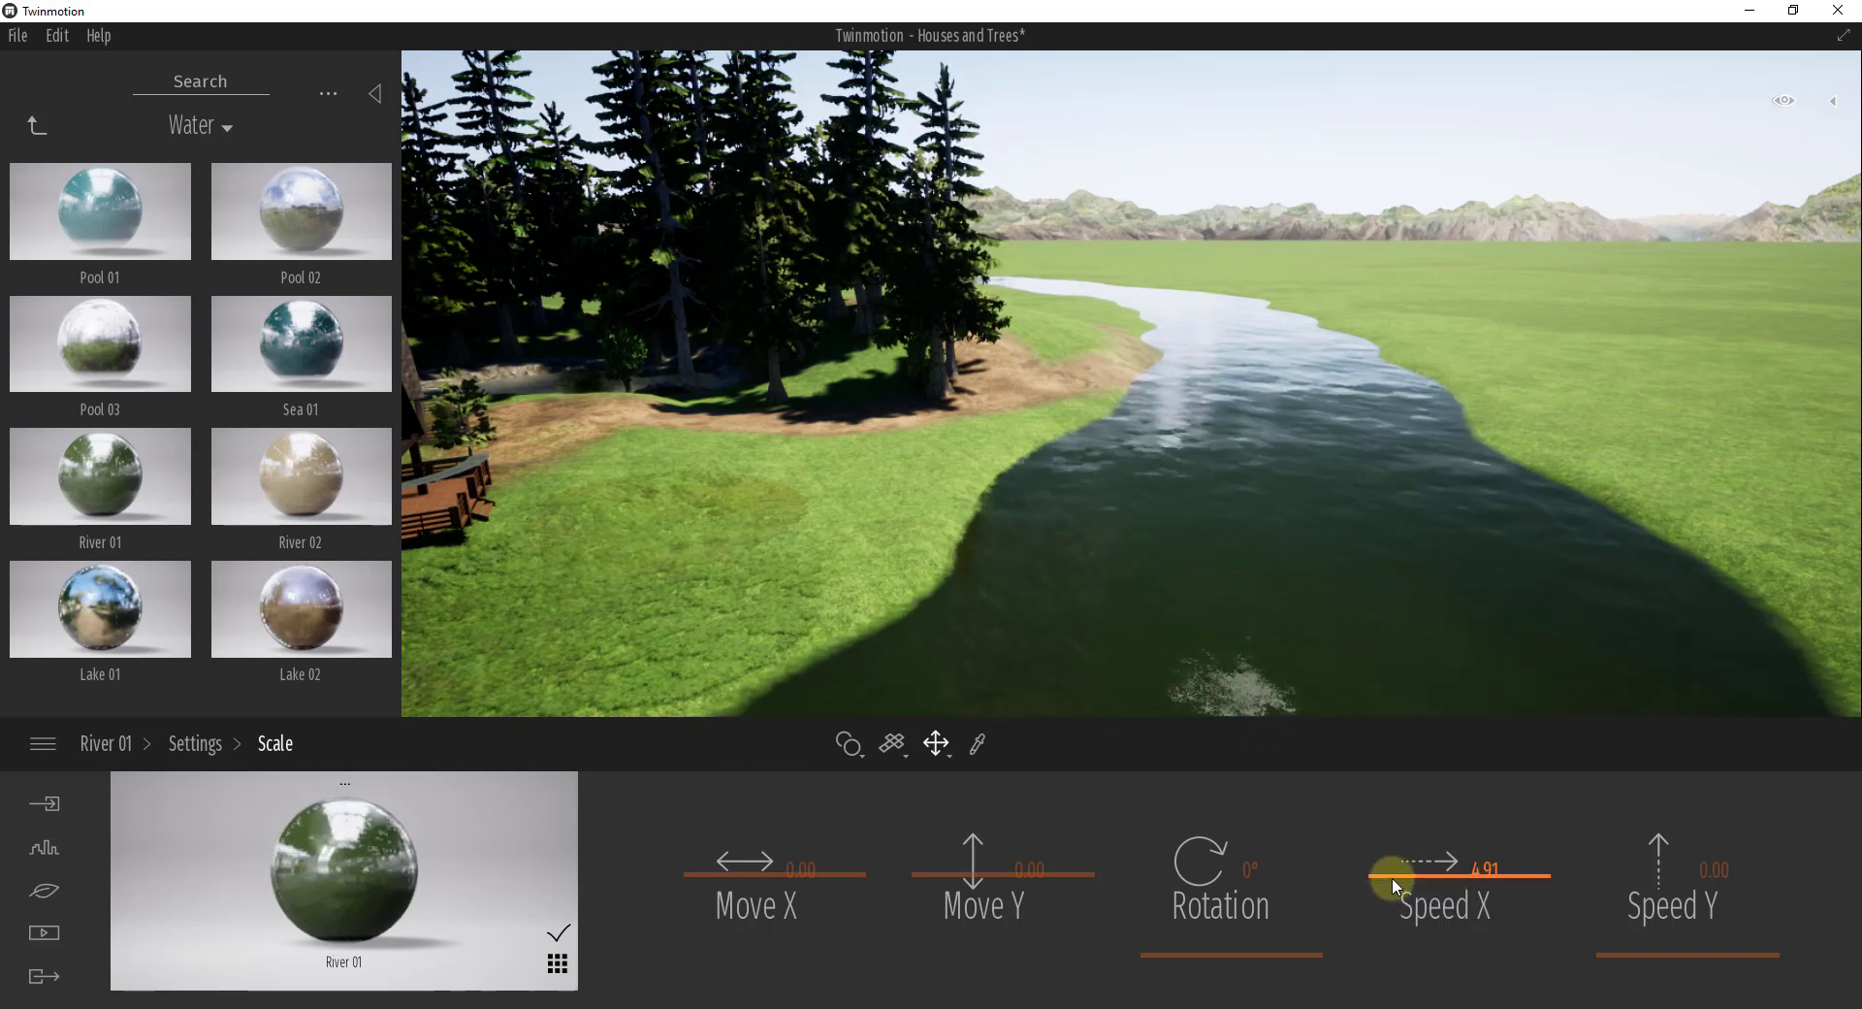
pyautogui.doubleClick(1506, 866)
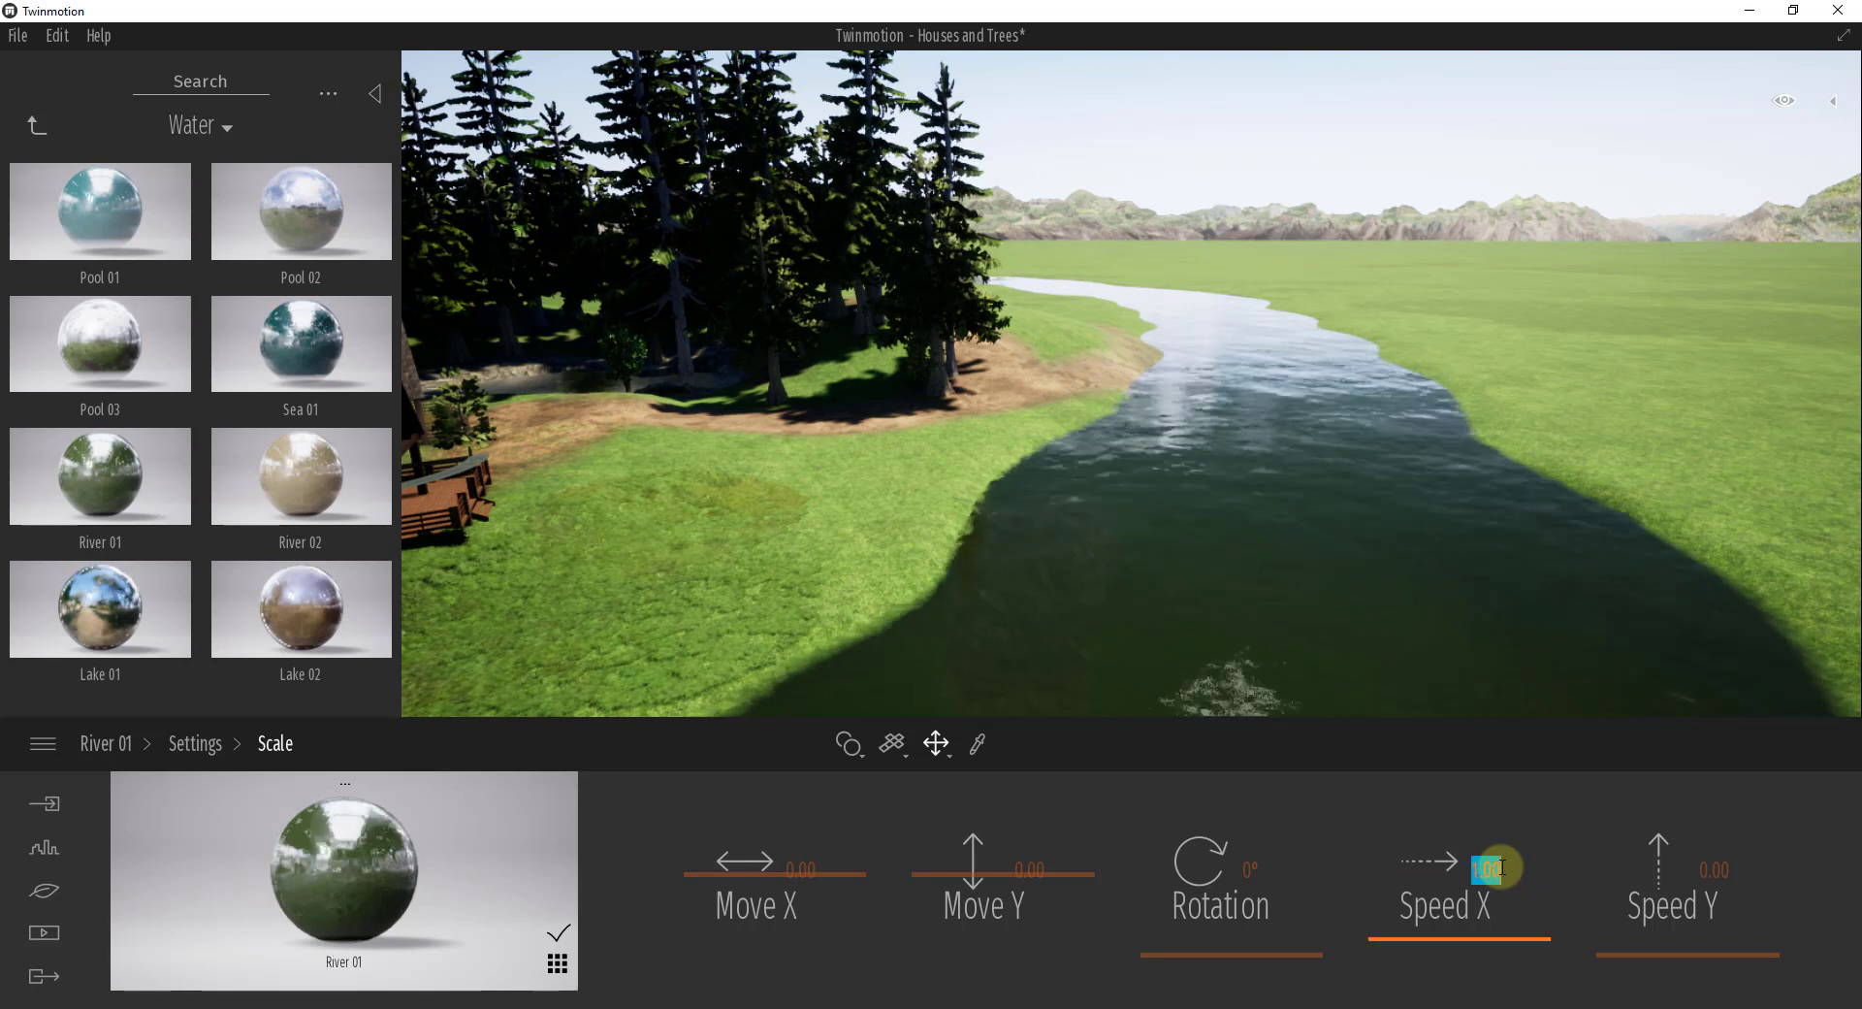
pyautogui.click(1629, 950)
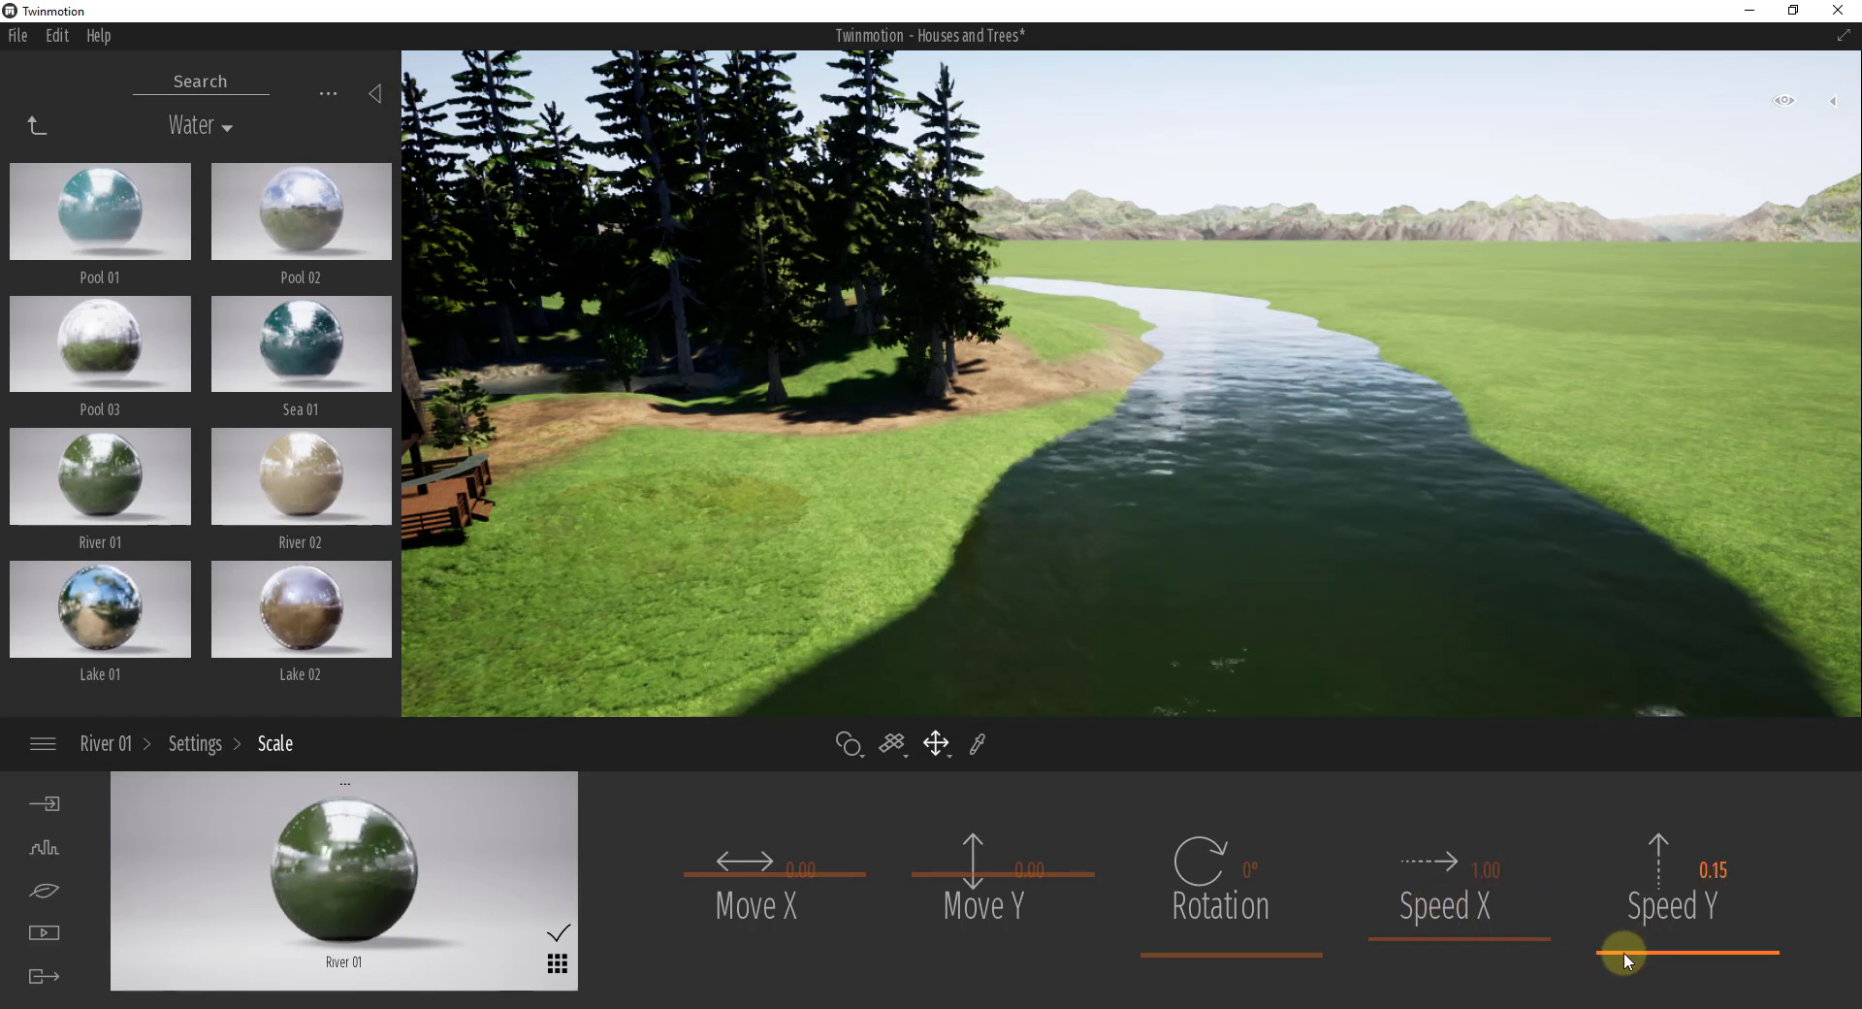
pyautogui.moveTo(1623, 950); pyautogui.dragTo(1622, 944)
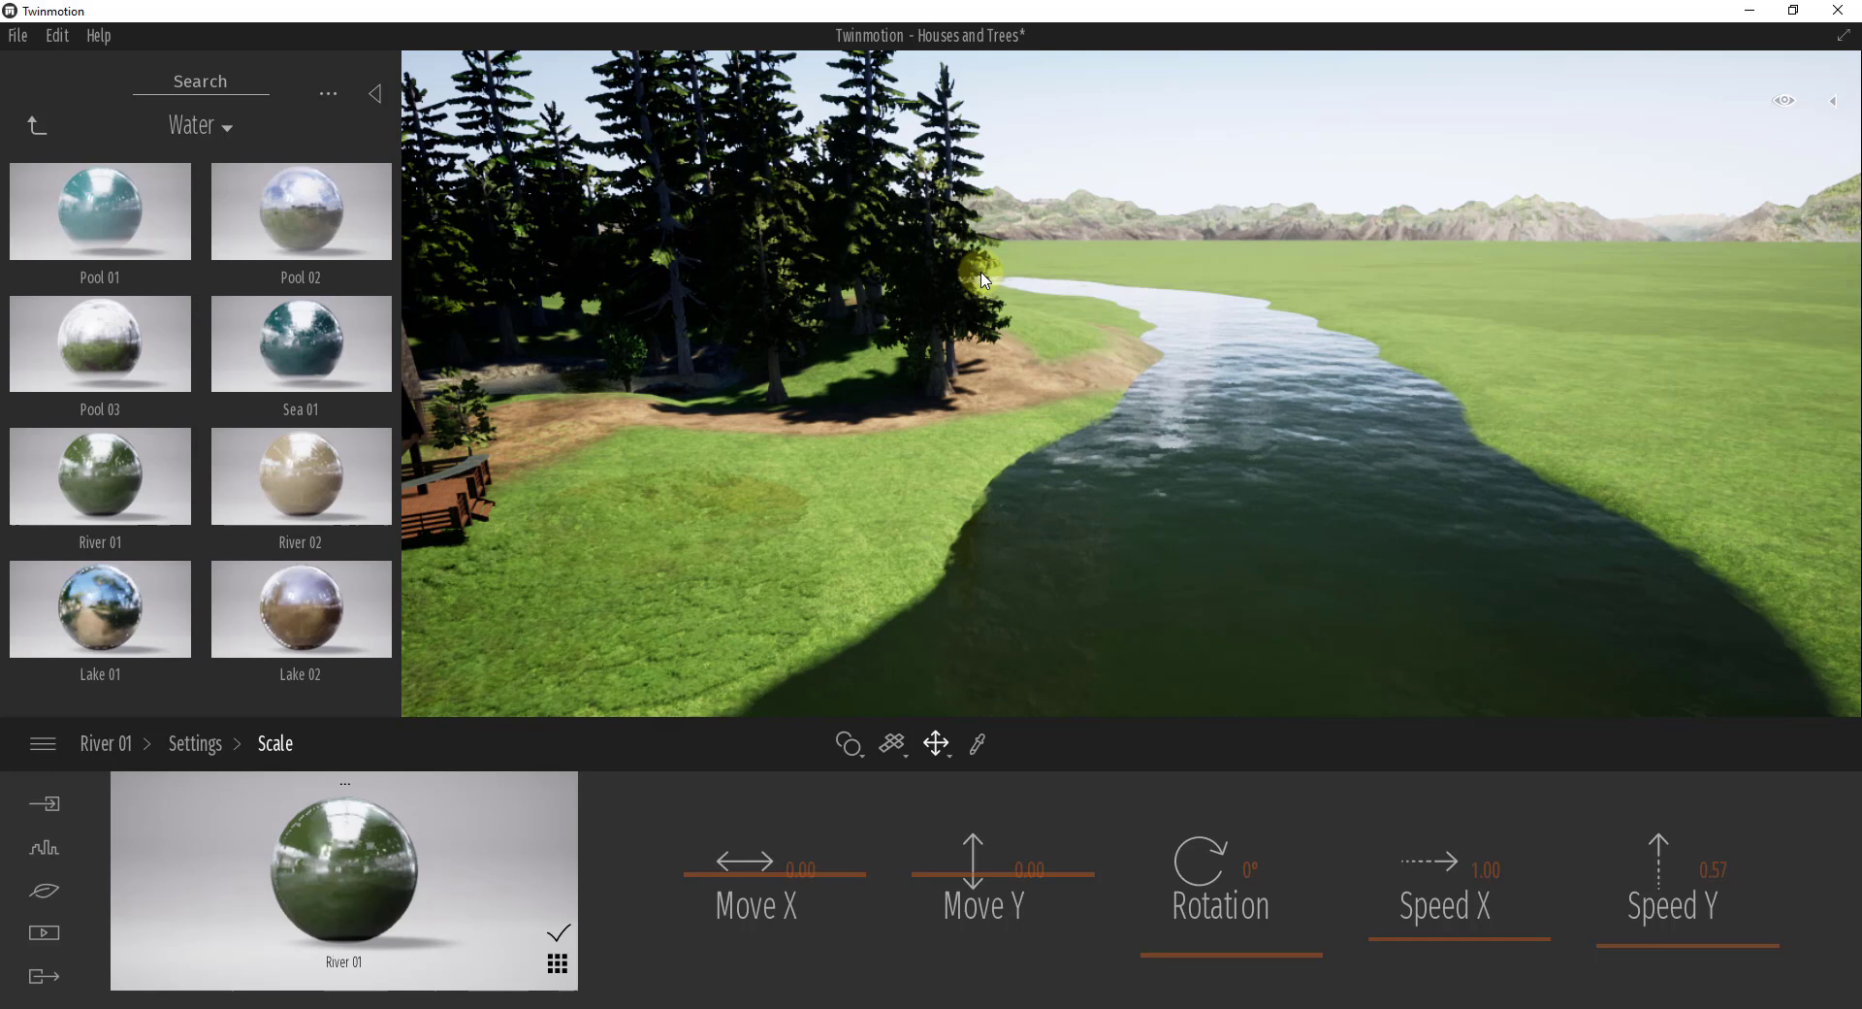
# Paint Mossy rocks onto the landscape along the house-side riverbank and the opposite bank.
pyautogui.moveTo(1333, 396); pyautogui.dragTo(1076, 391, button='right')
pyautogui.moveTo(1335, 392); pyautogui.dragTo(1350, 438, button='right')
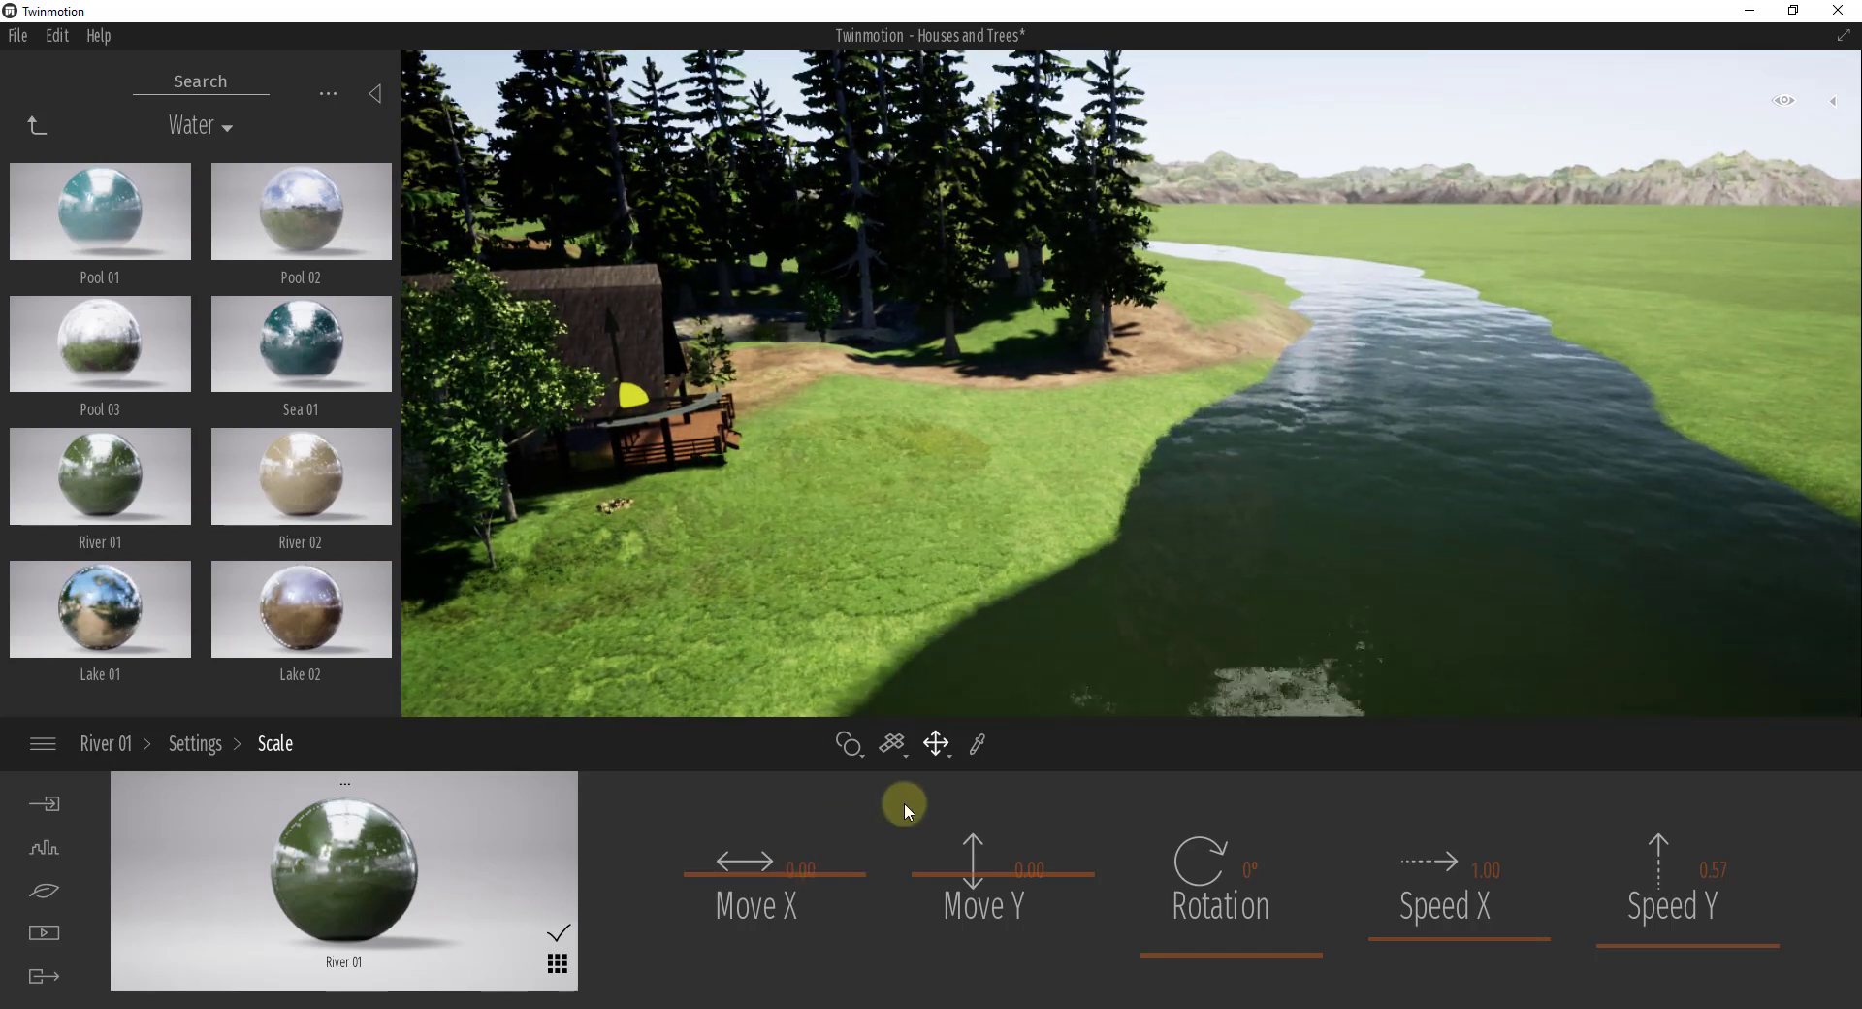
pyautogui.click(1021, 466)
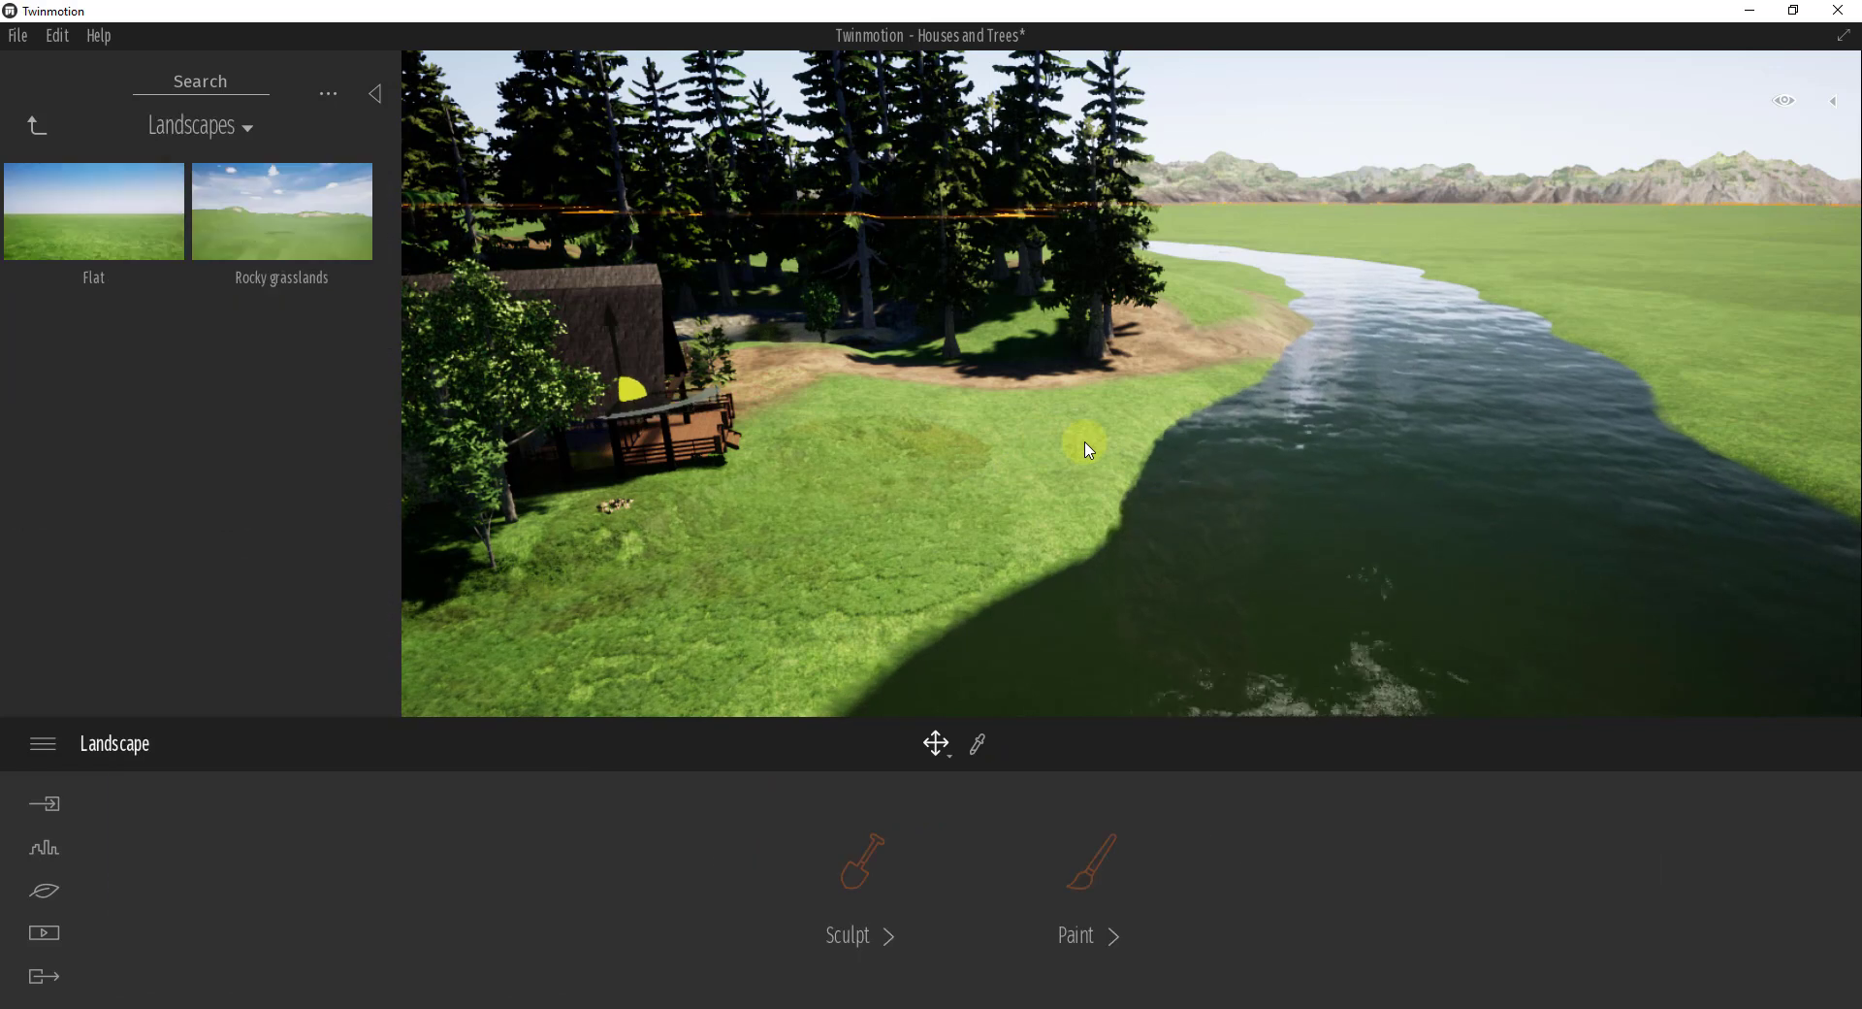
pyautogui.click(1125, 869)
pyautogui.click(822, 899)
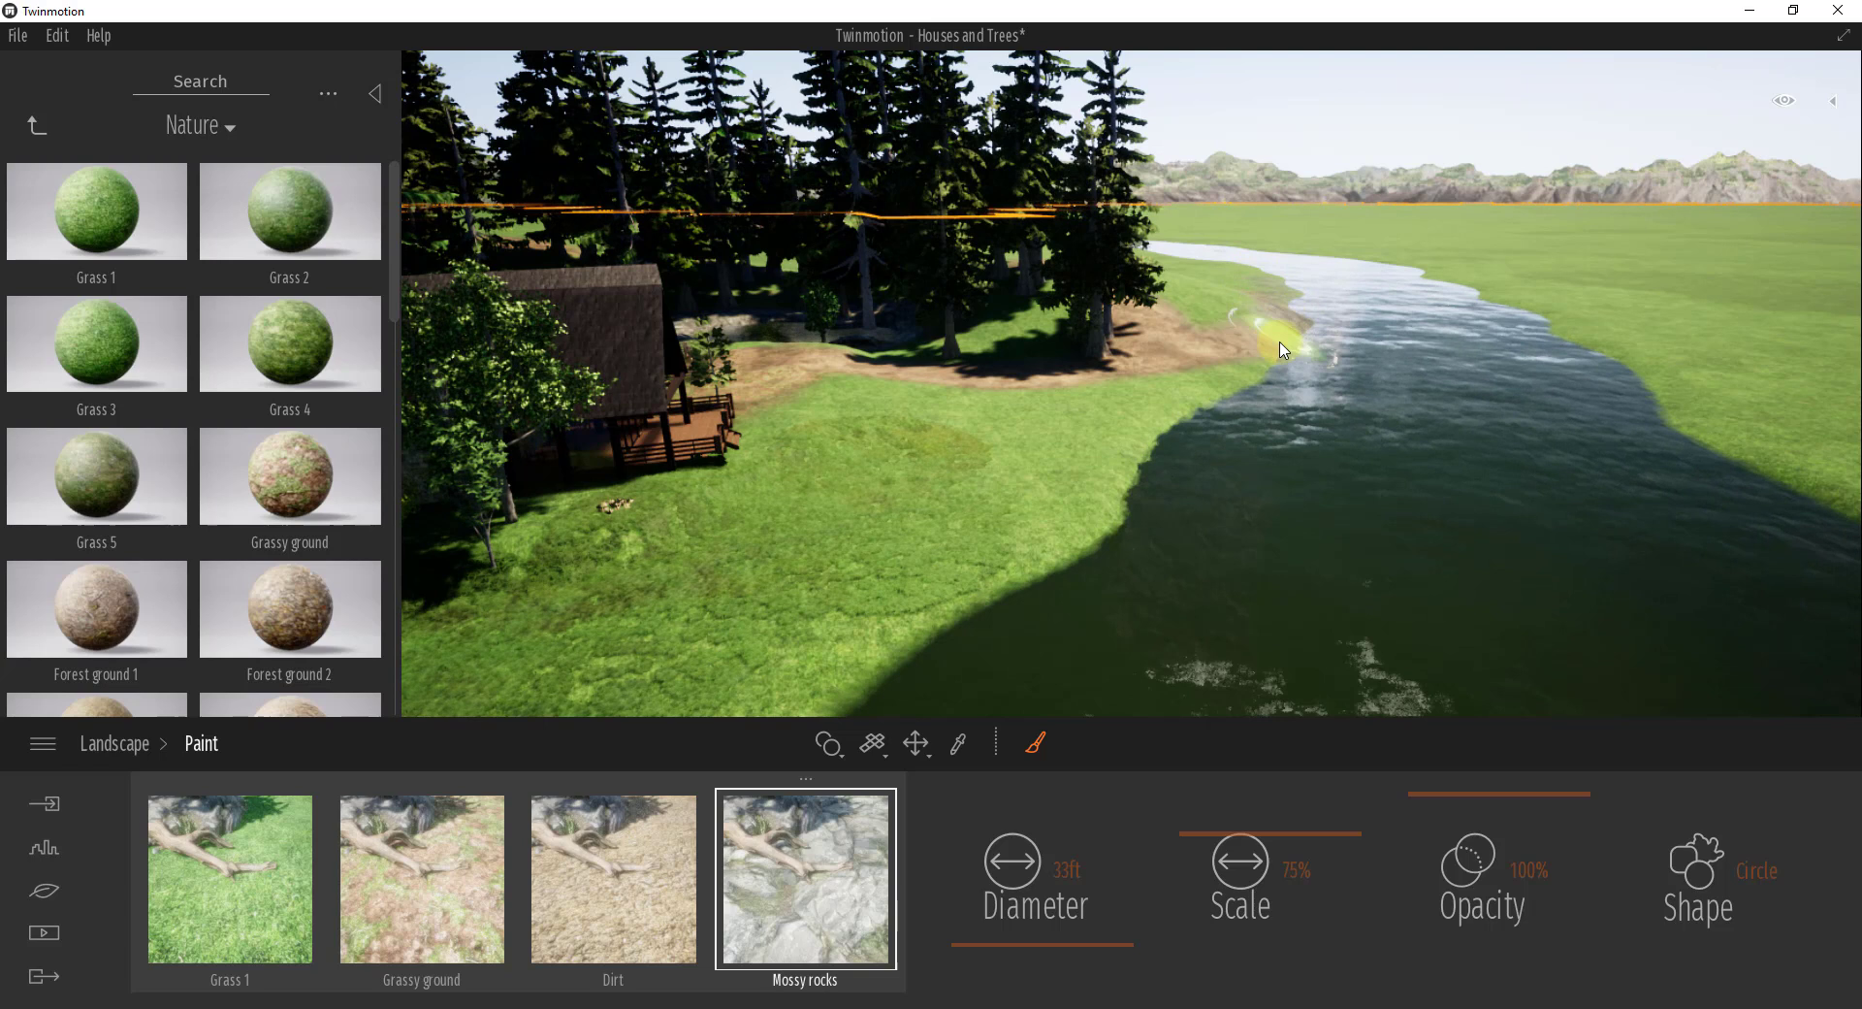
pyautogui.moveTo(1234, 393)
pyautogui.mouseDown()
pyautogui.moveTo(1013, 621)
pyautogui.moveTo(902, 699)
pyautogui.mouseUp()
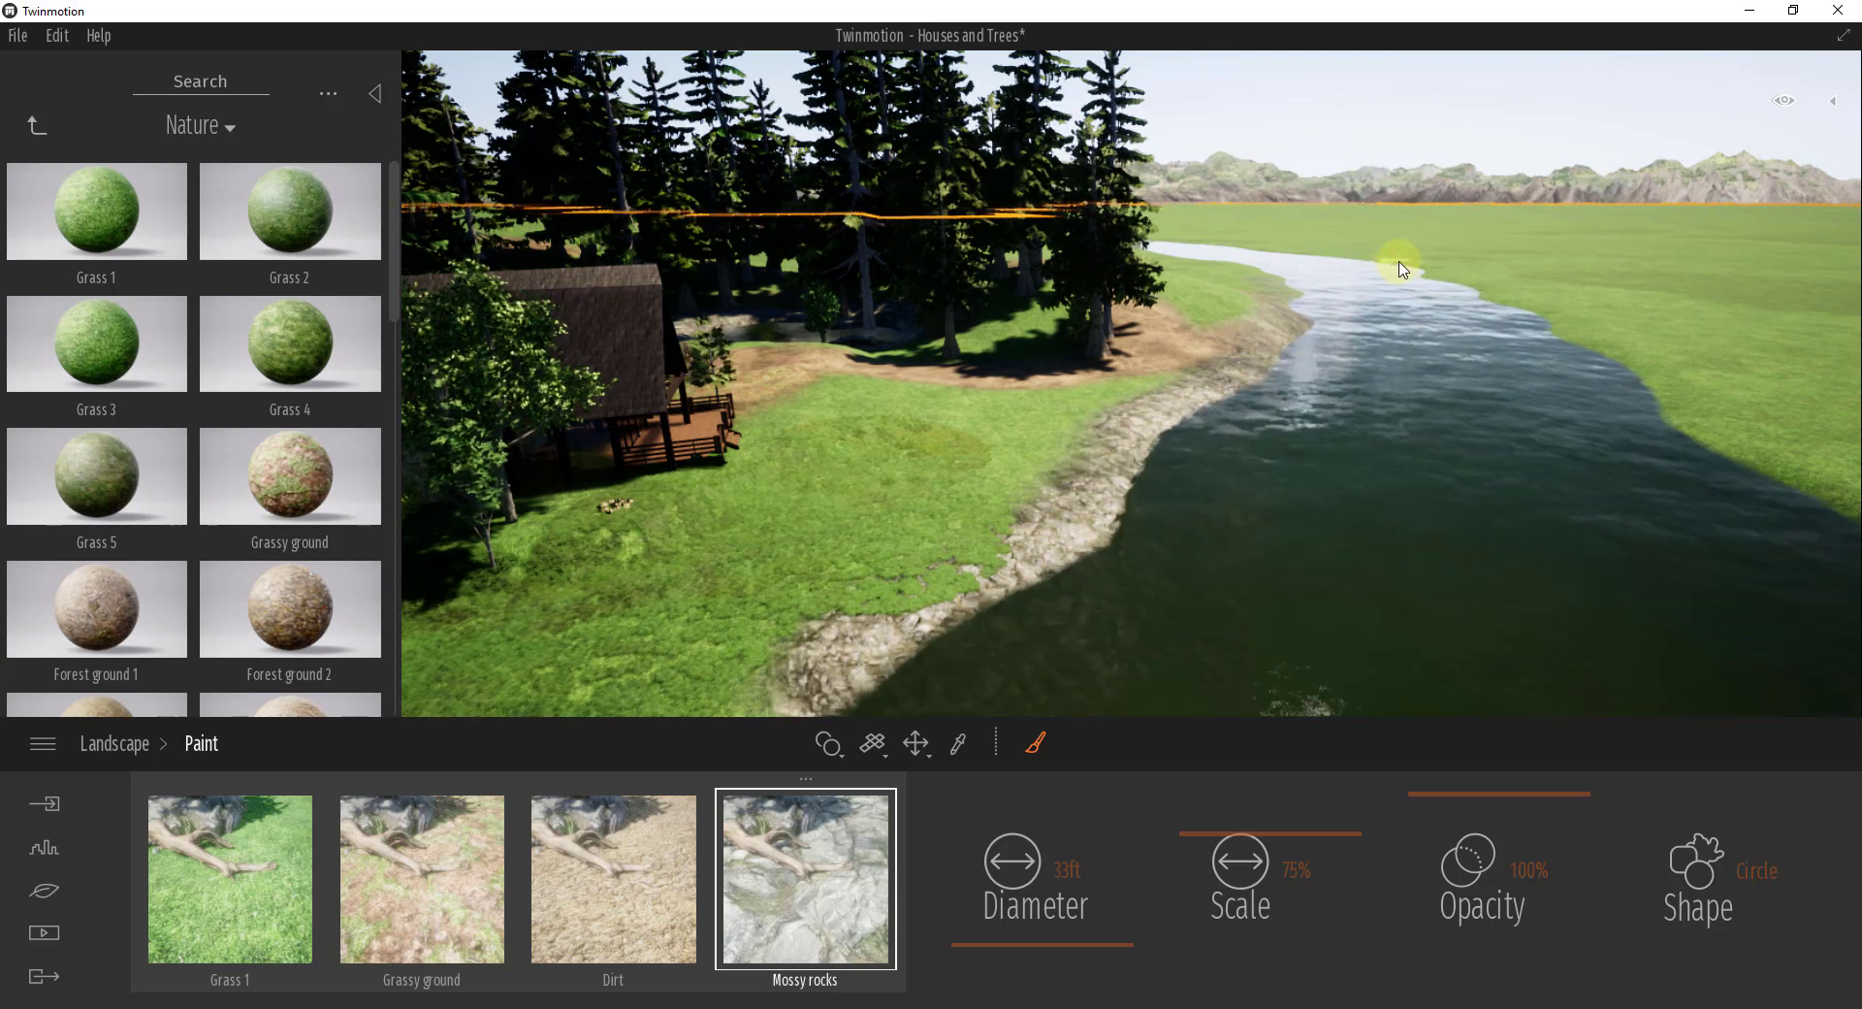
pyautogui.moveTo(1420, 277)
pyautogui.mouseDown()
pyautogui.moveTo(1571, 324)
pyautogui.moveTo(1693, 437)
pyautogui.moveTo(1801, 495)
pyautogui.mouseUp()
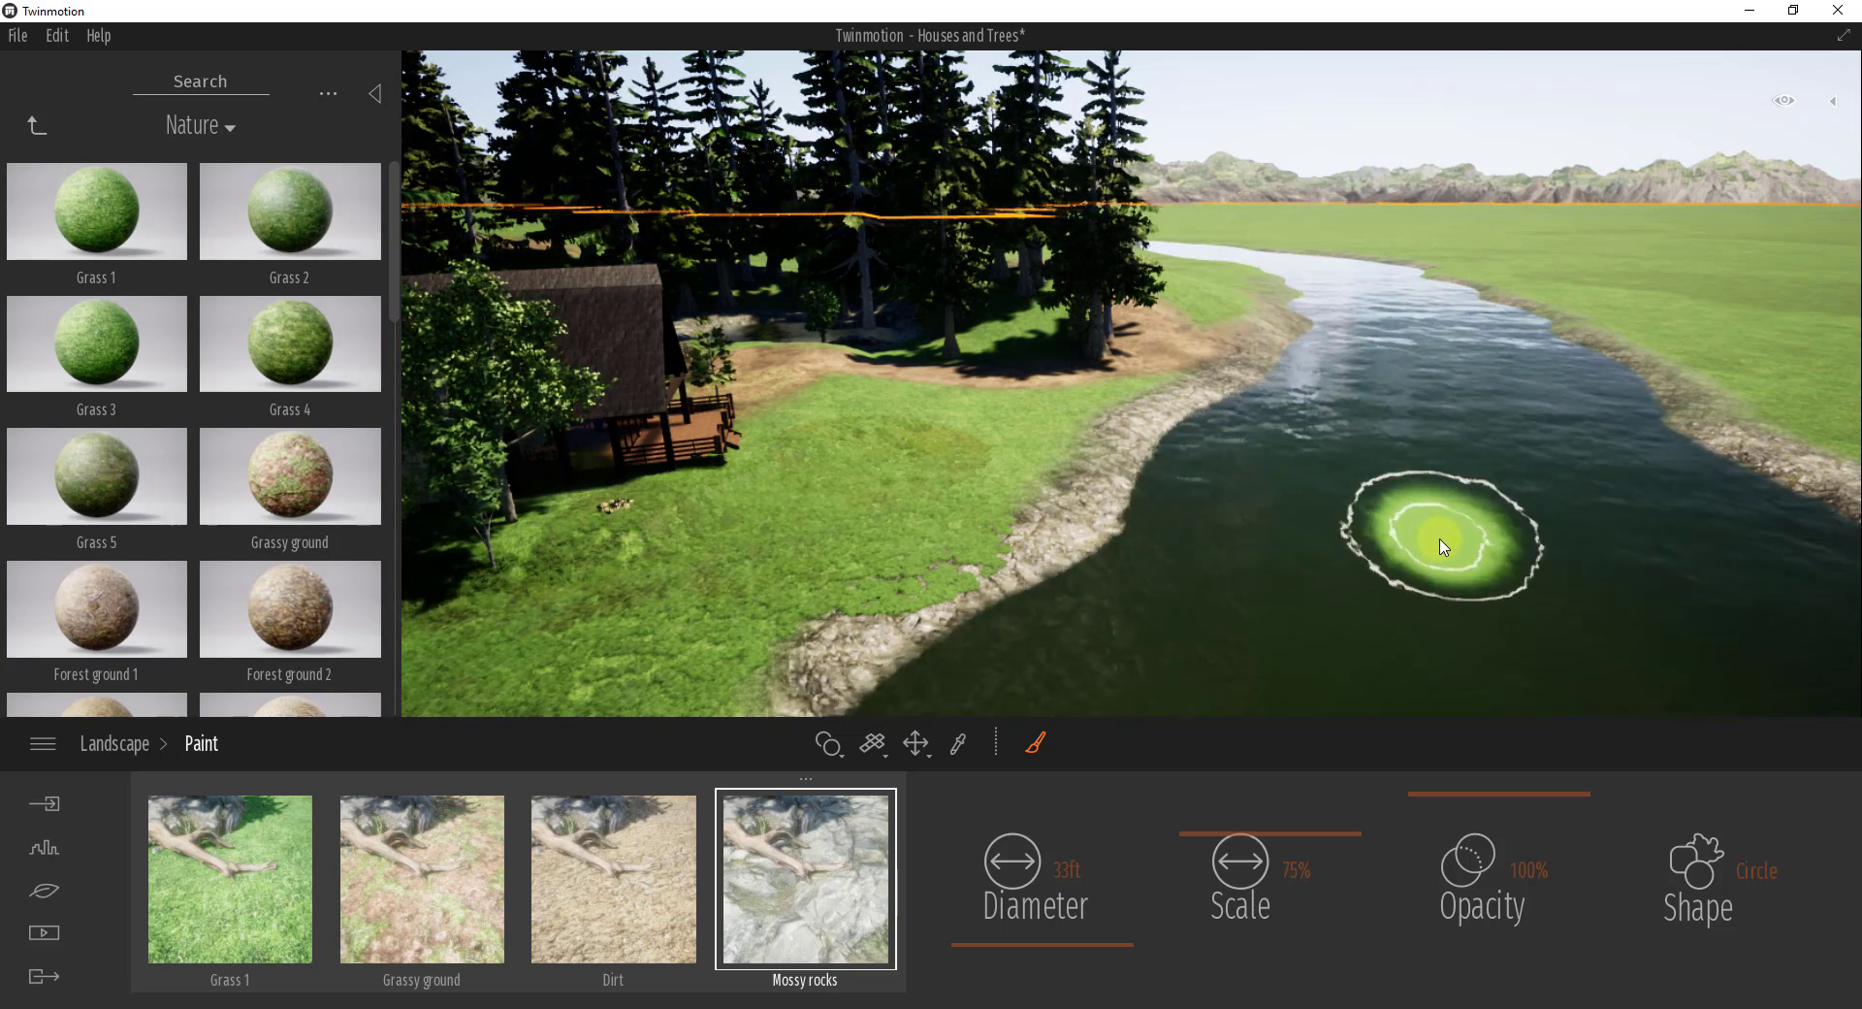
# Pick the house roof's material and try animating its texture with a Speed X of 0.69.
pyautogui.moveTo(1503, 548); pyautogui.dragTo(1164, 534, button='right')
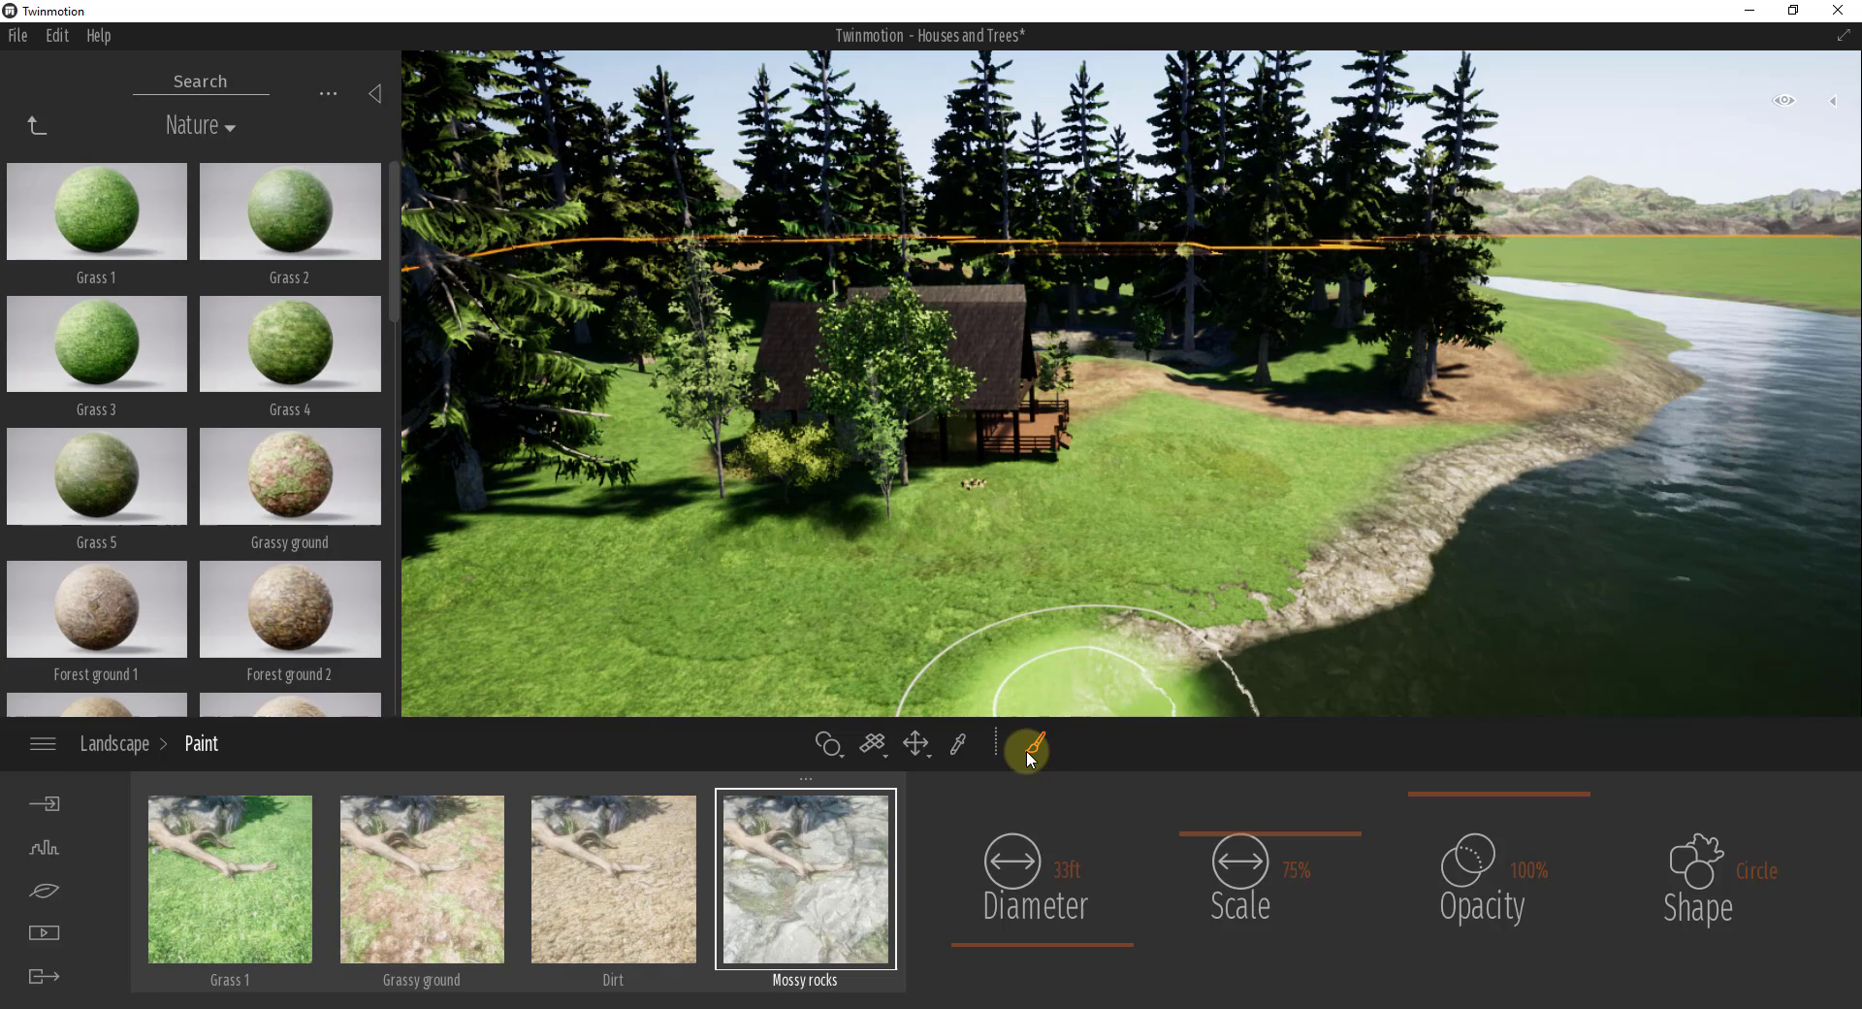
pyautogui.click(959, 743)
pyautogui.click(1015, 340)
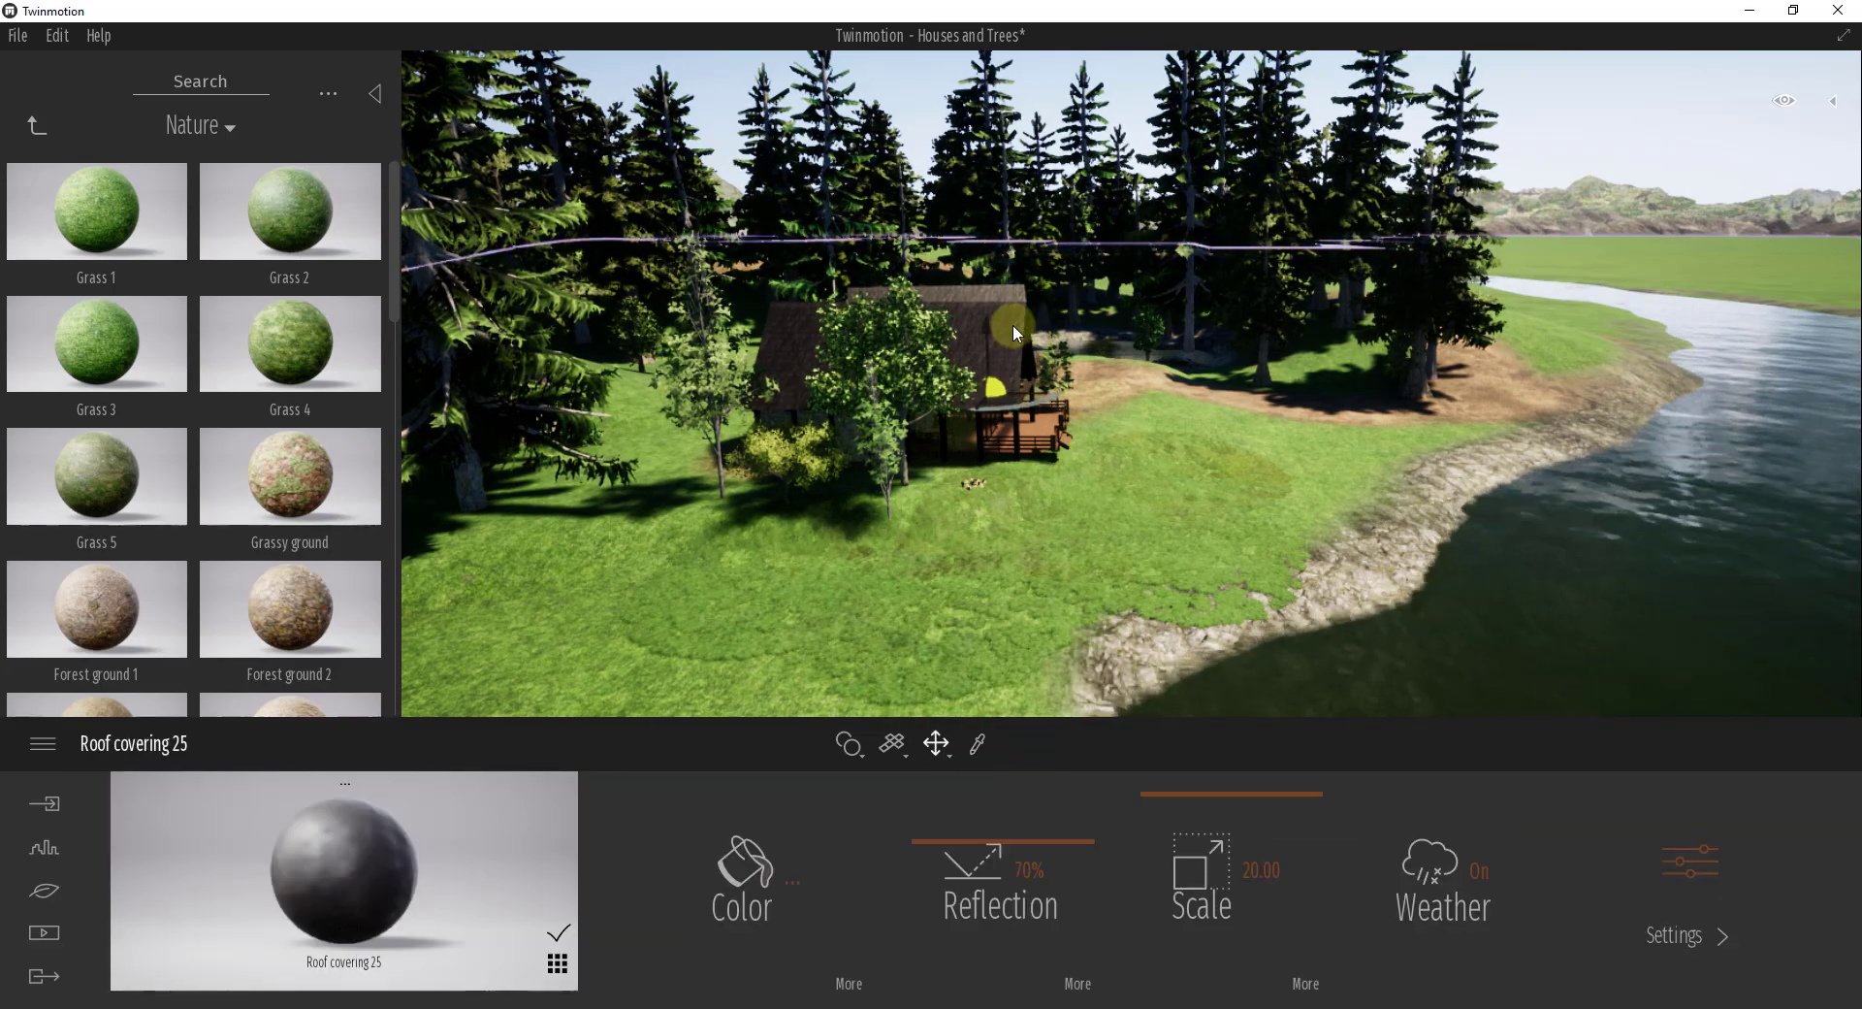
pyautogui.moveTo(1228, 466); pyautogui.dragTo(1232, 470, button='right')
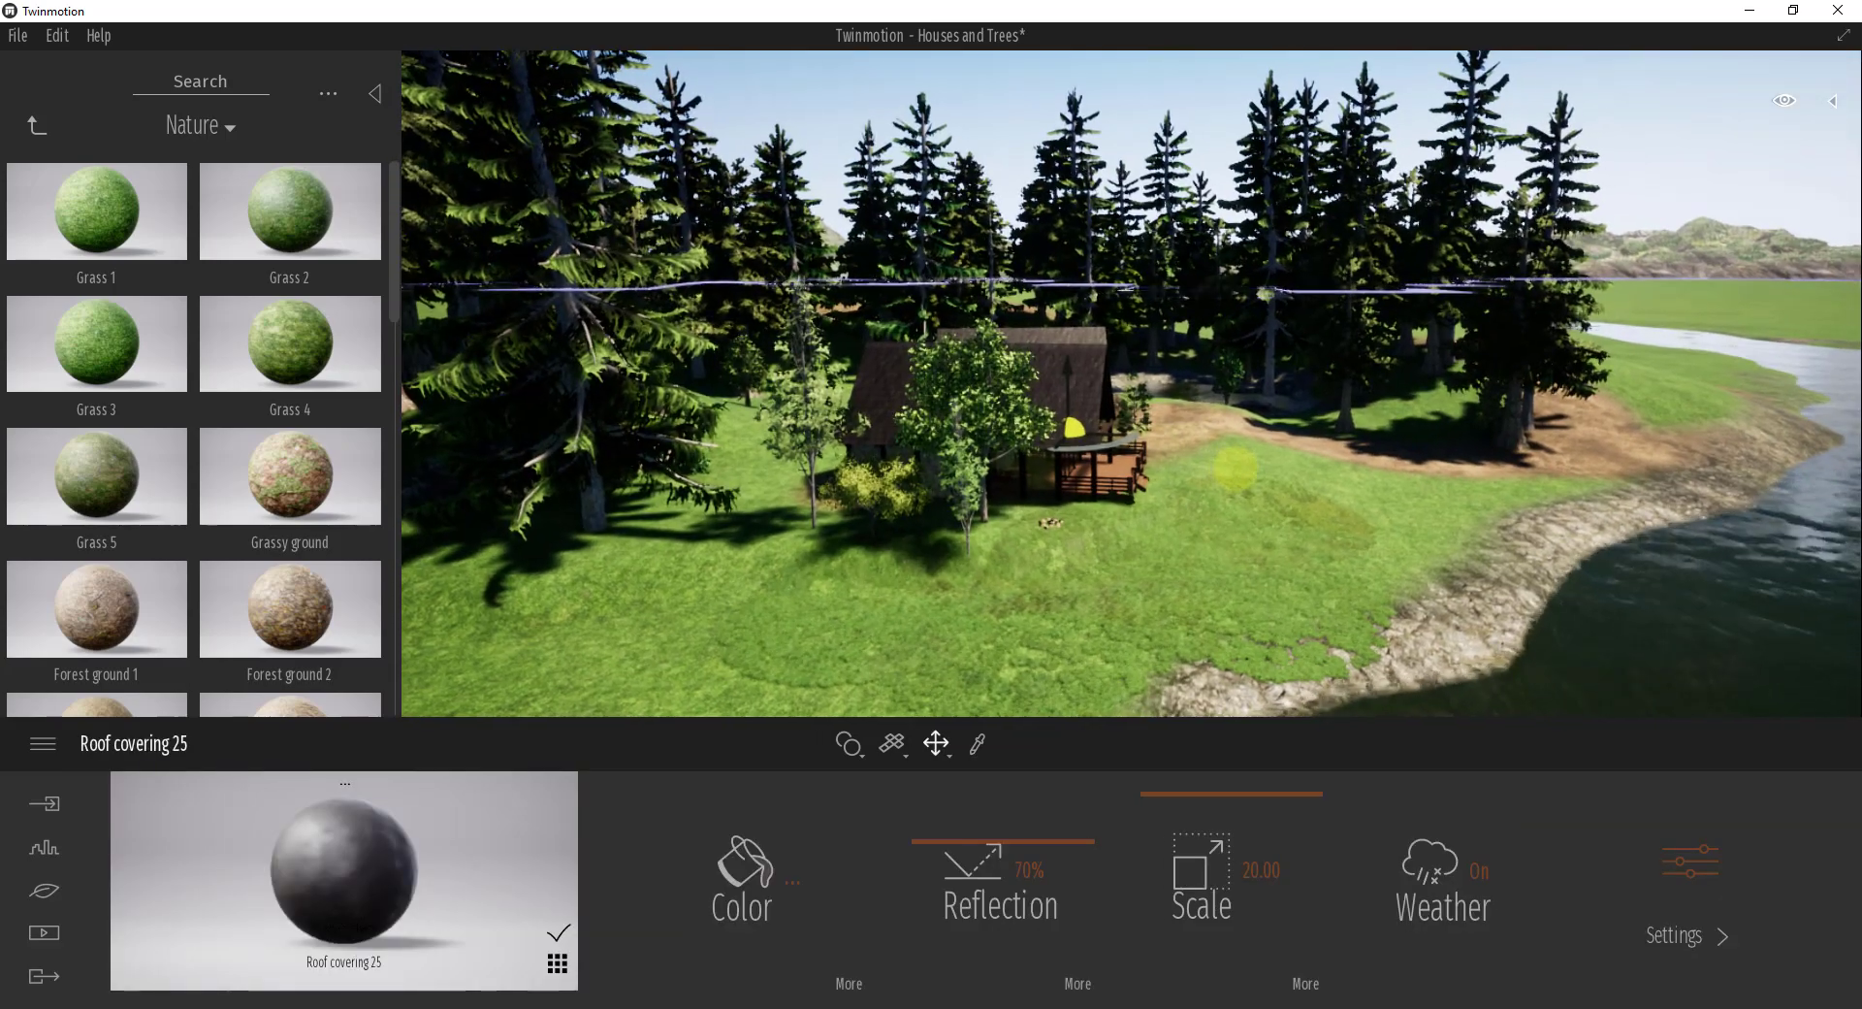
pyautogui.scroll(-5, 1235, 469)
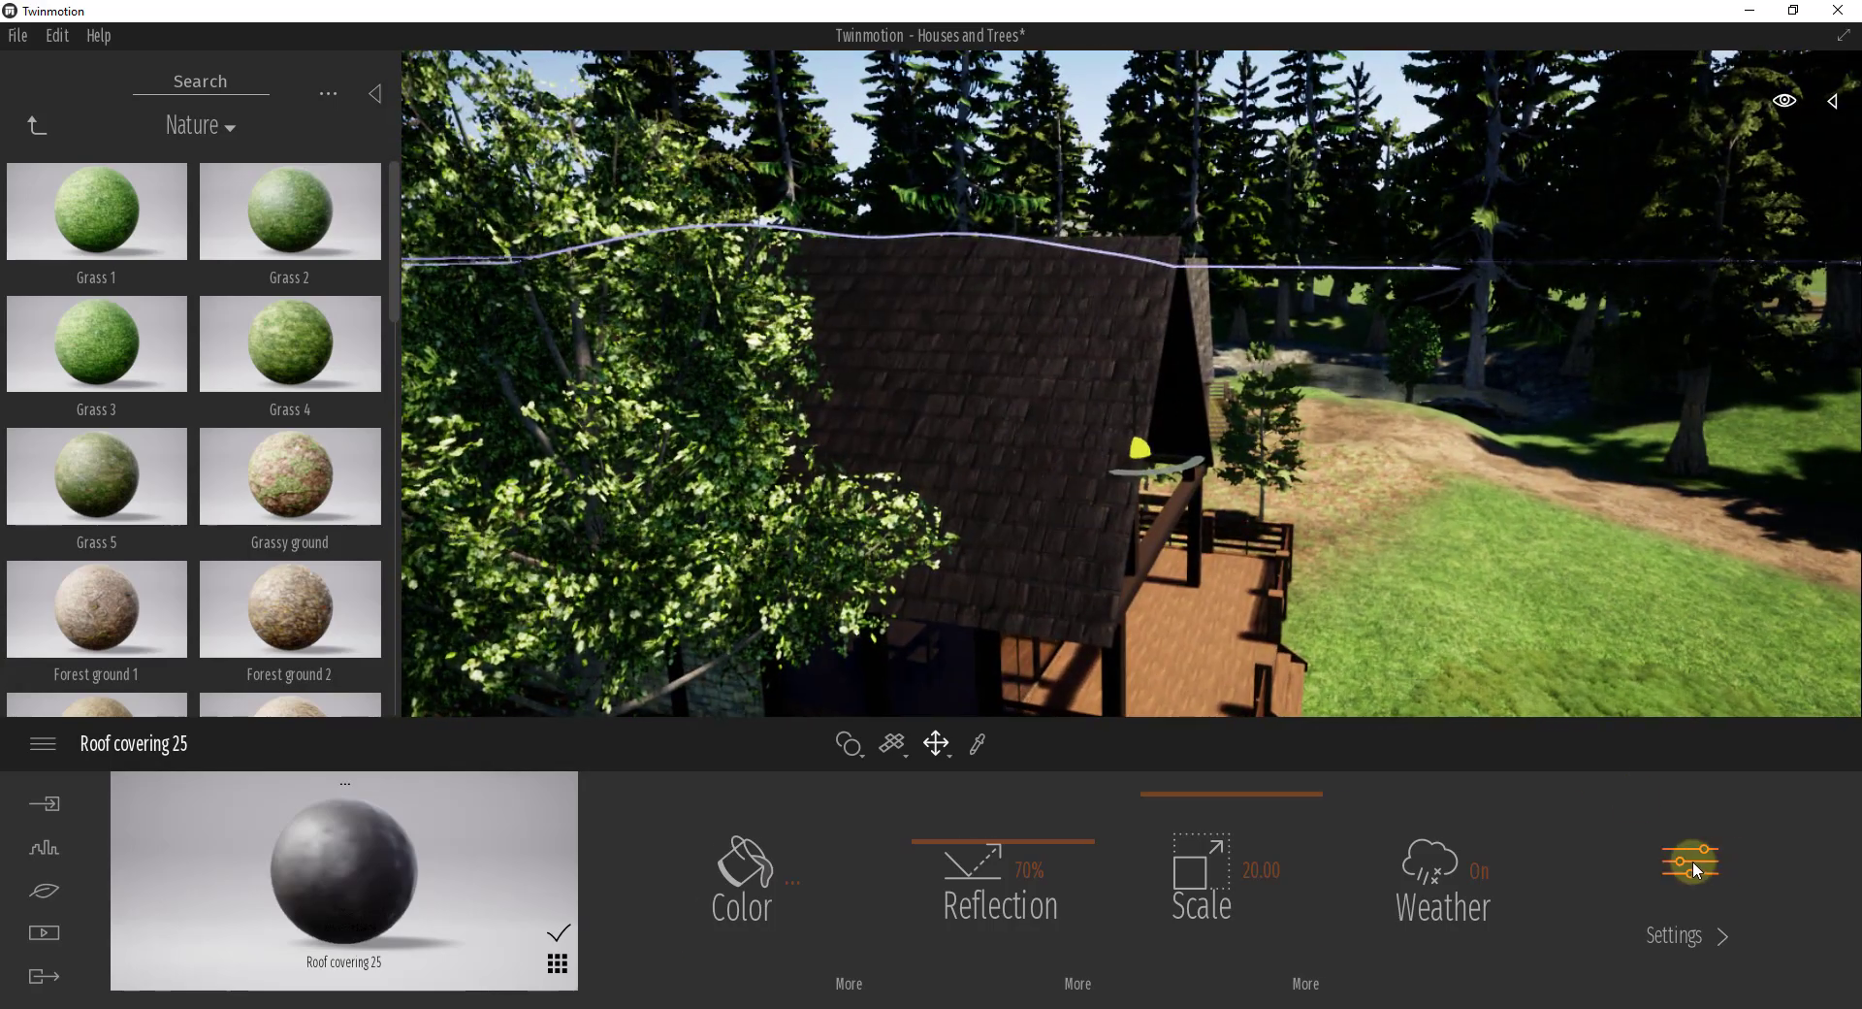
pyautogui.click(1696, 870)
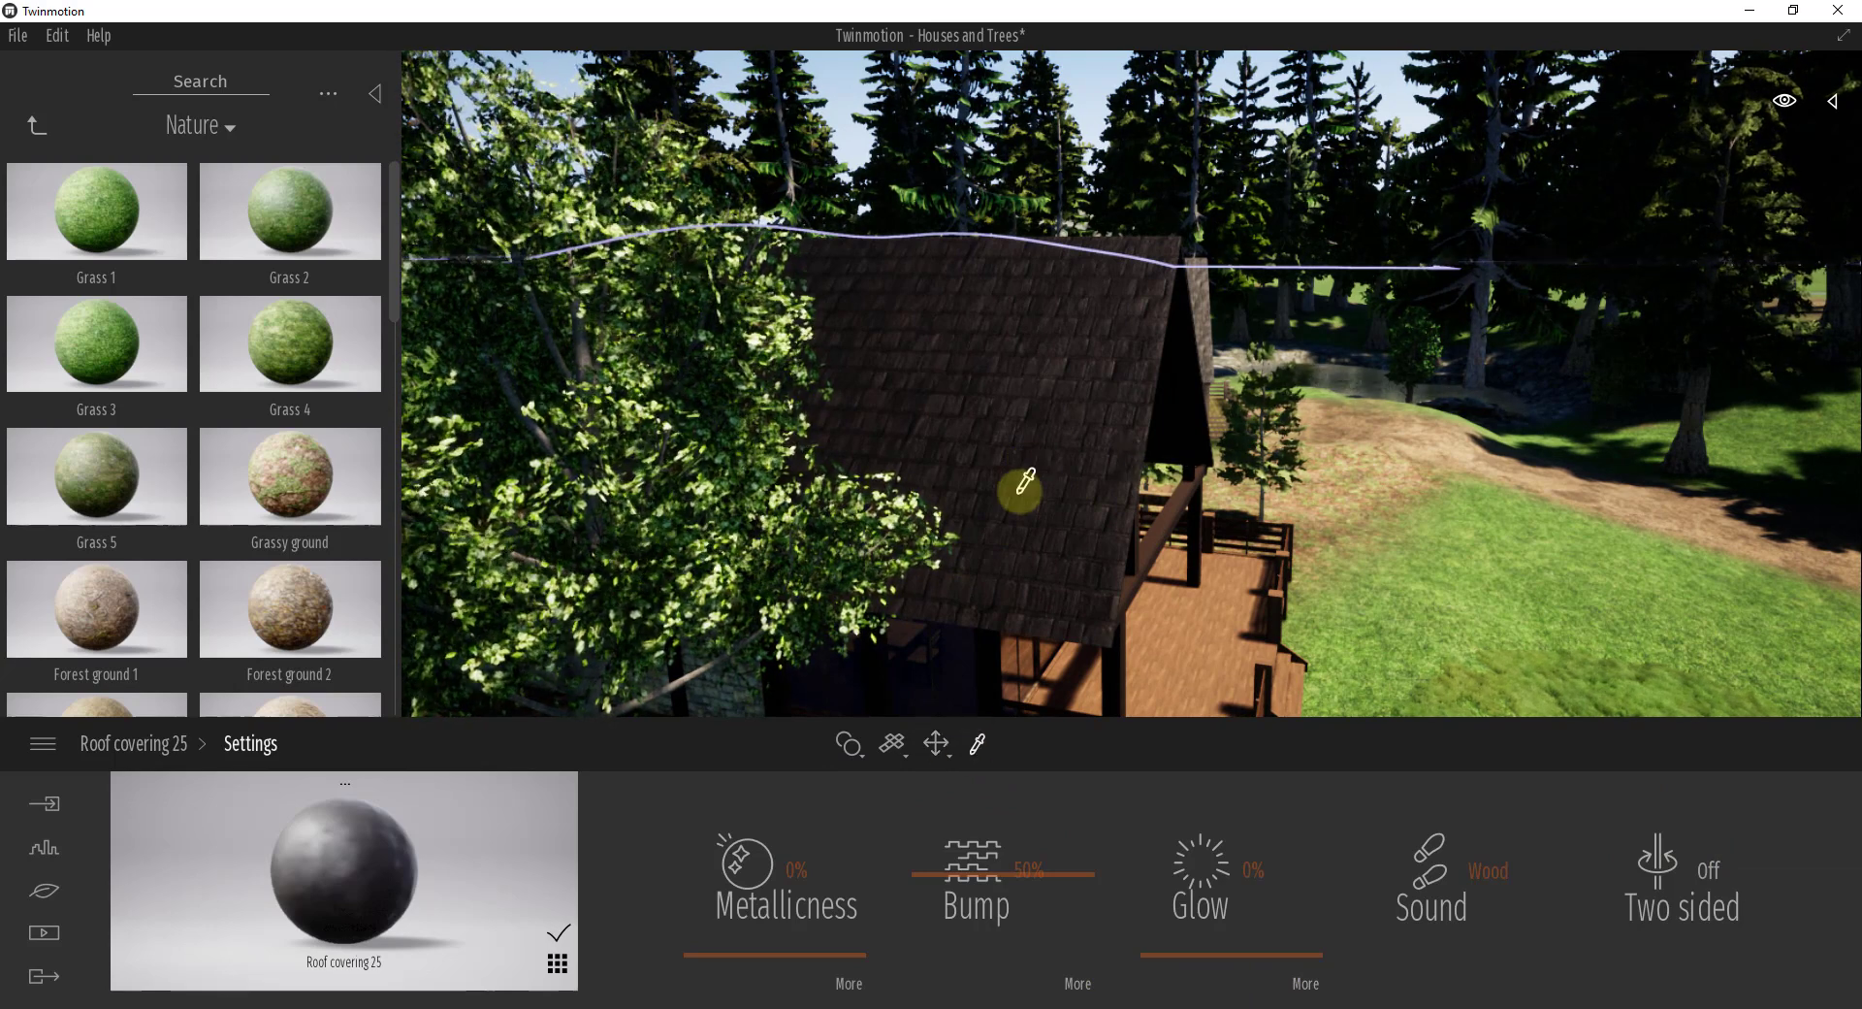
pyautogui.click(129, 742)
pyautogui.click(1307, 984)
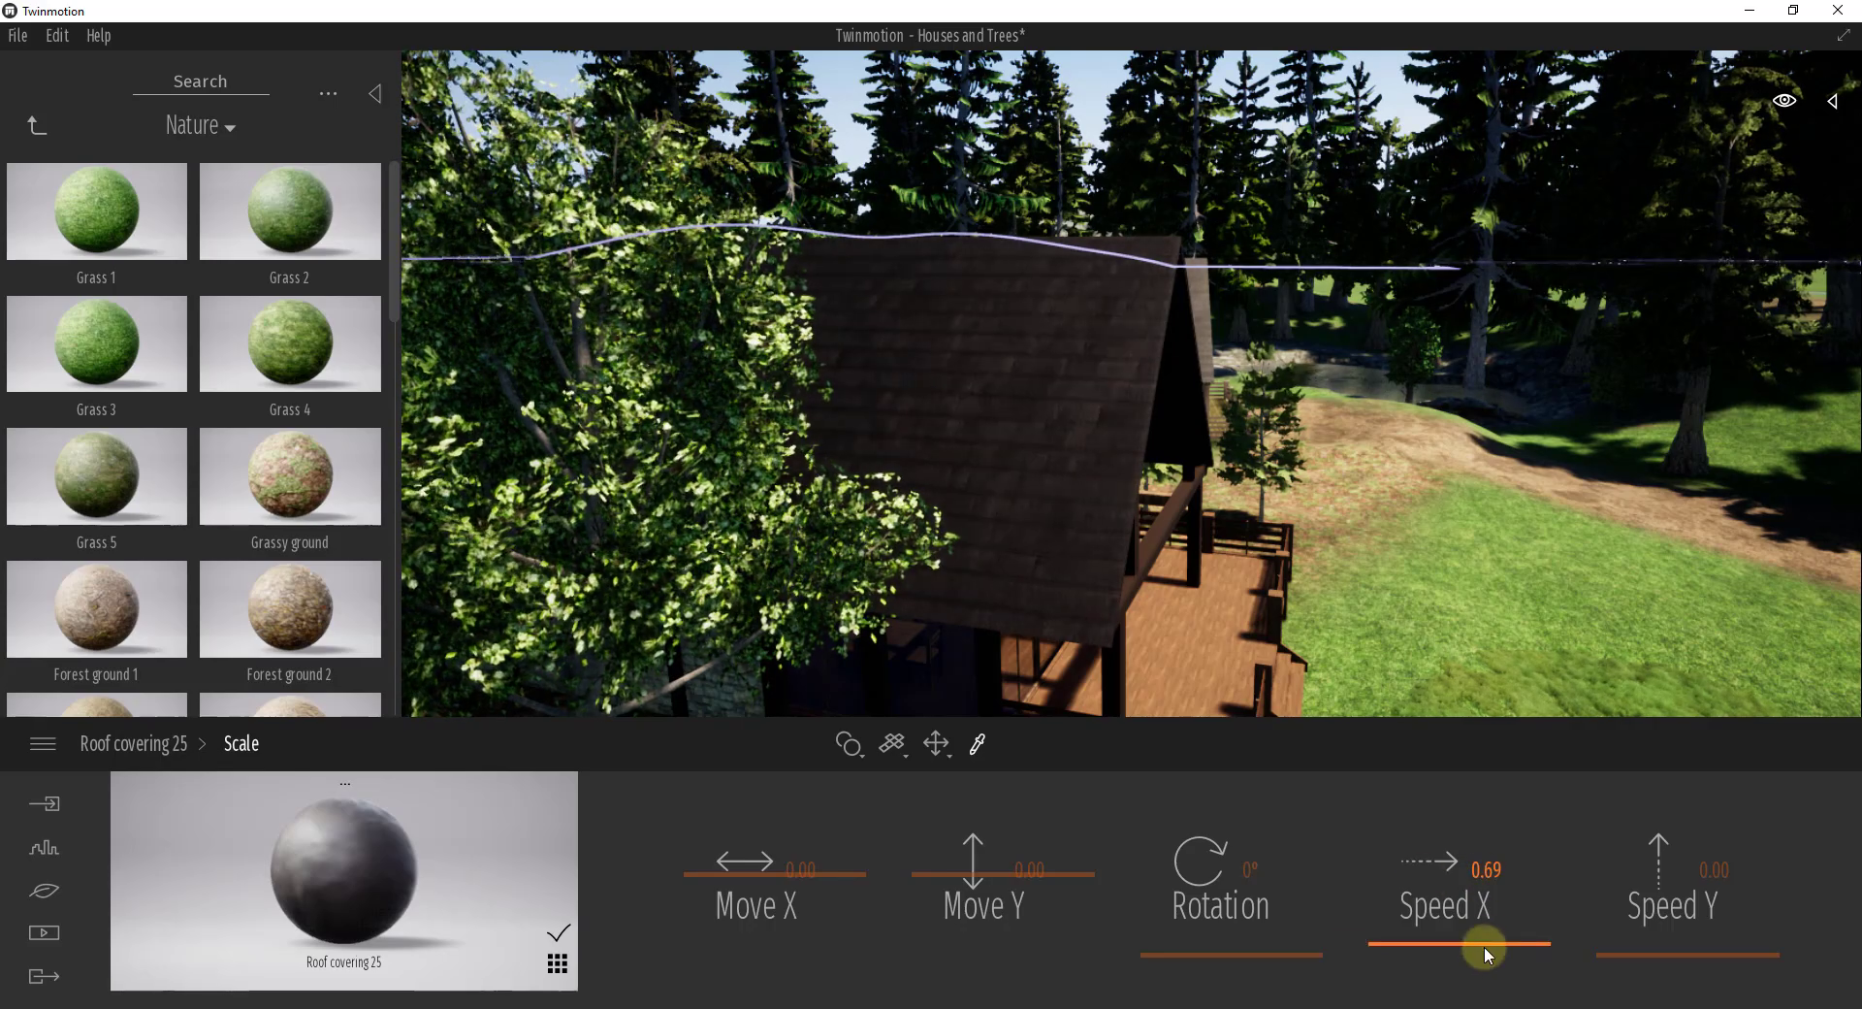
pyautogui.moveTo(937, 396); pyautogui.dragTo(937, 392, button='right')
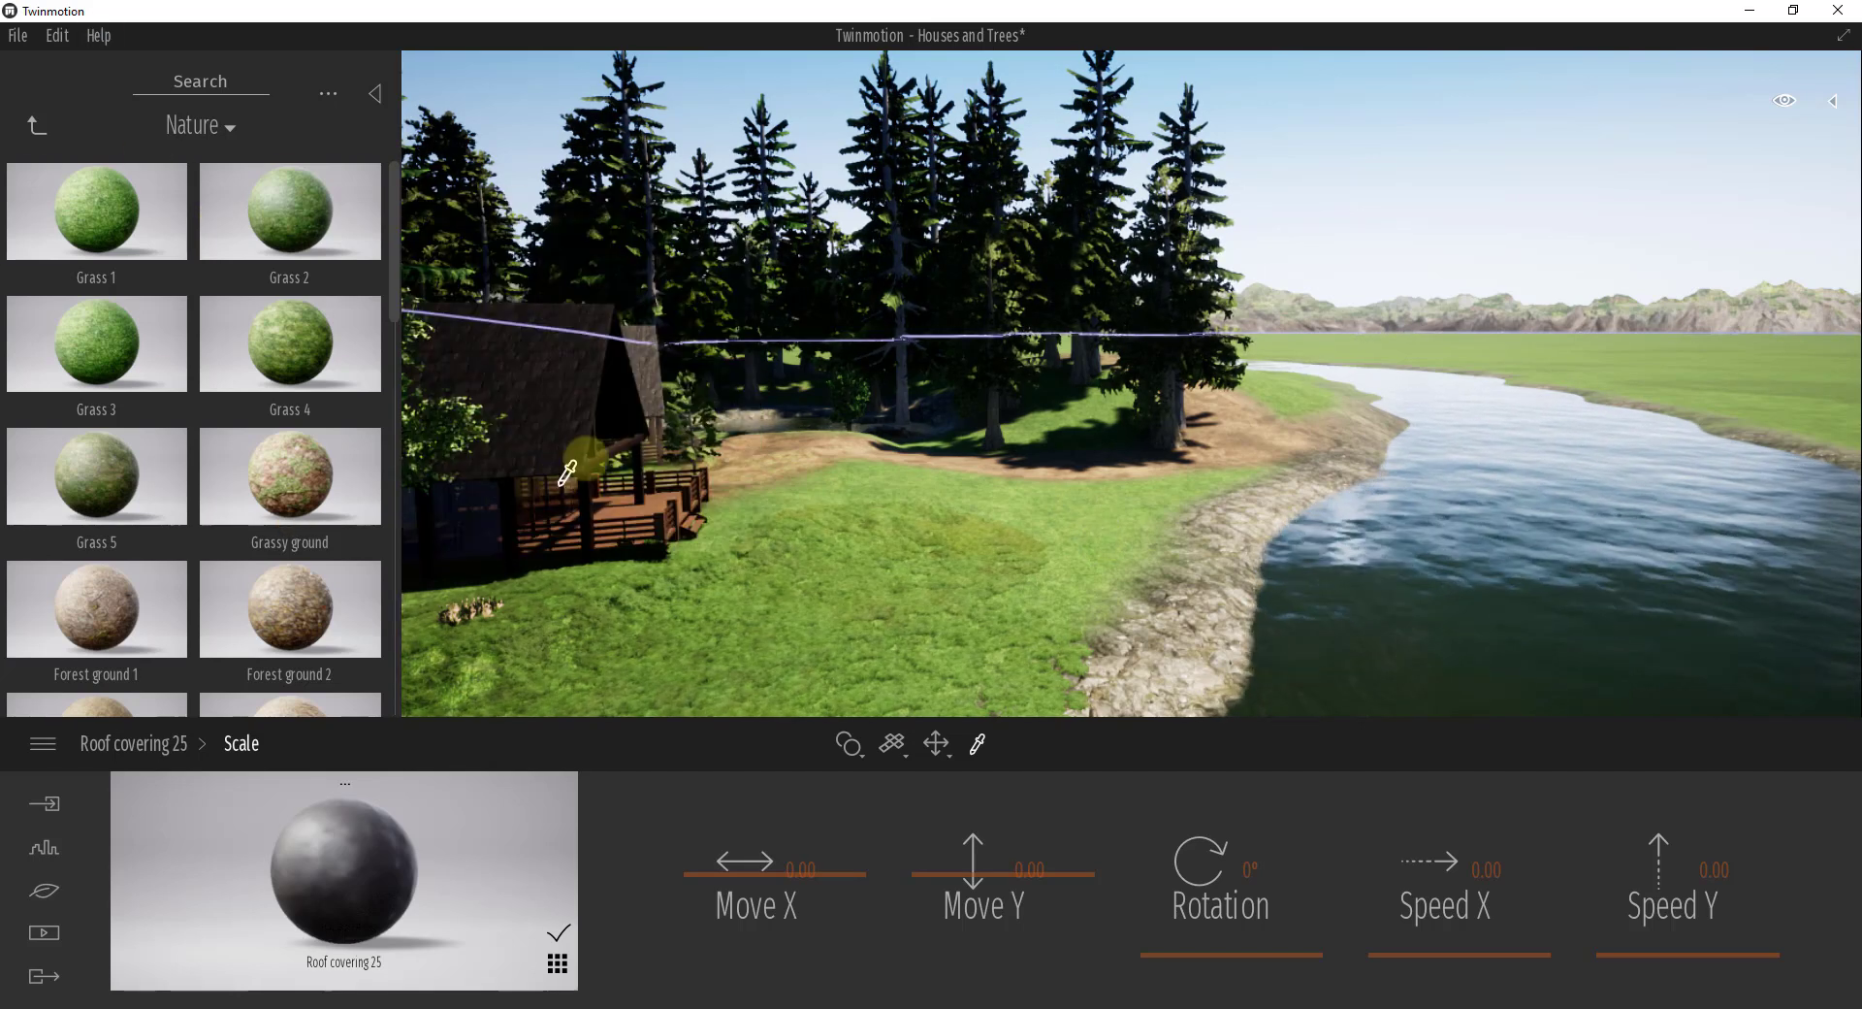
pyautogui.moveTo(1123, 594); pyautogui.dragTo(1114, 590, button='right')
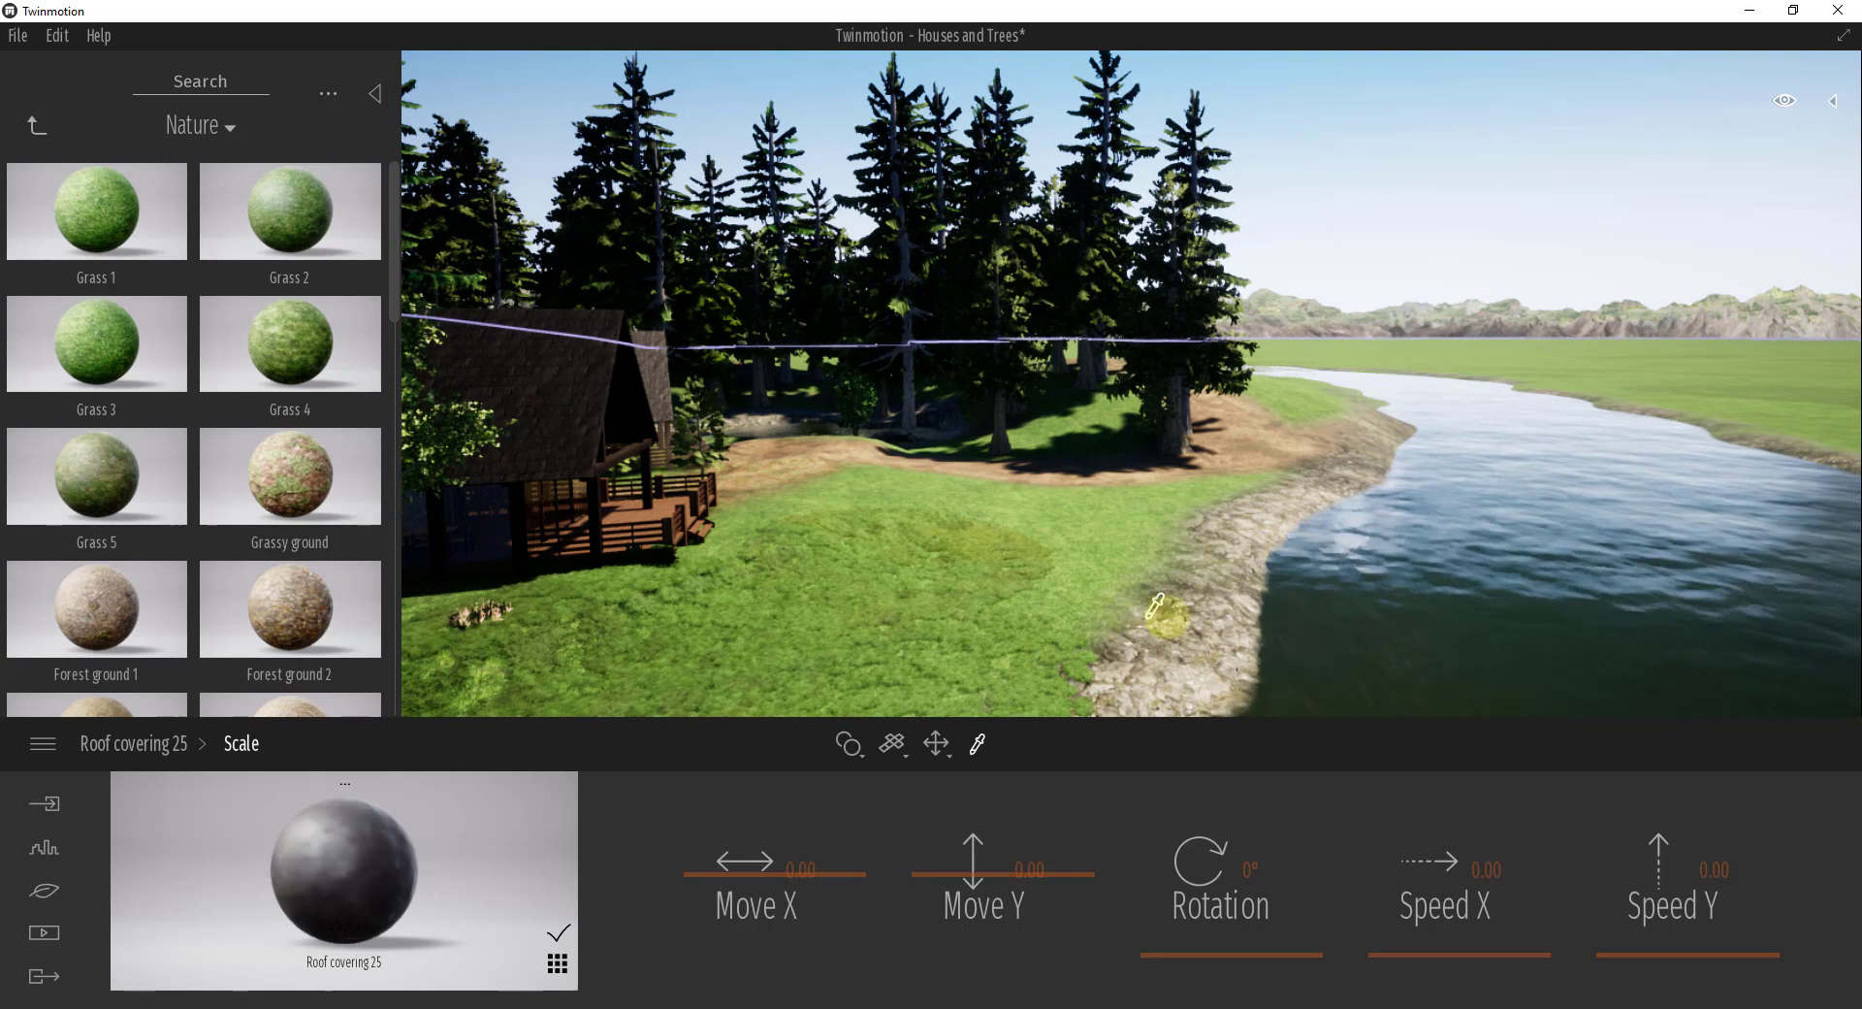
pyautogui.moveTo(1206, 615); pyautogui.dragTo(1194, 615, button='right')
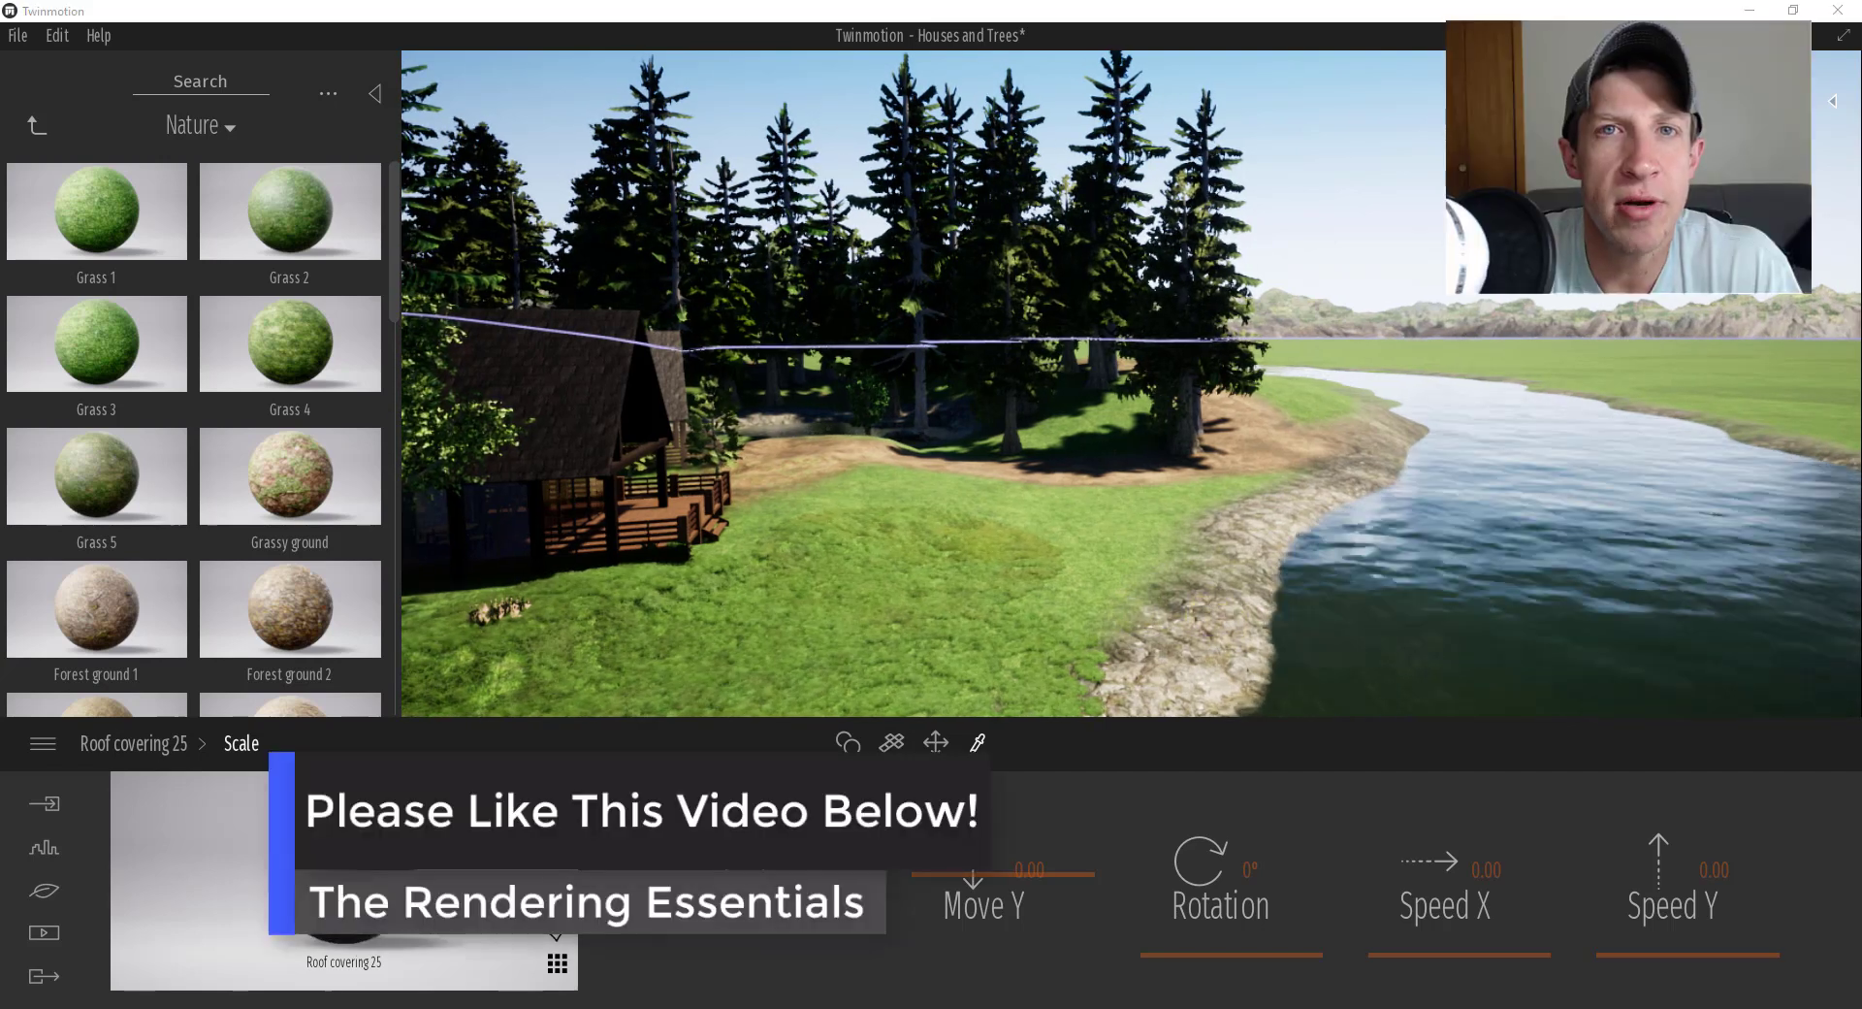